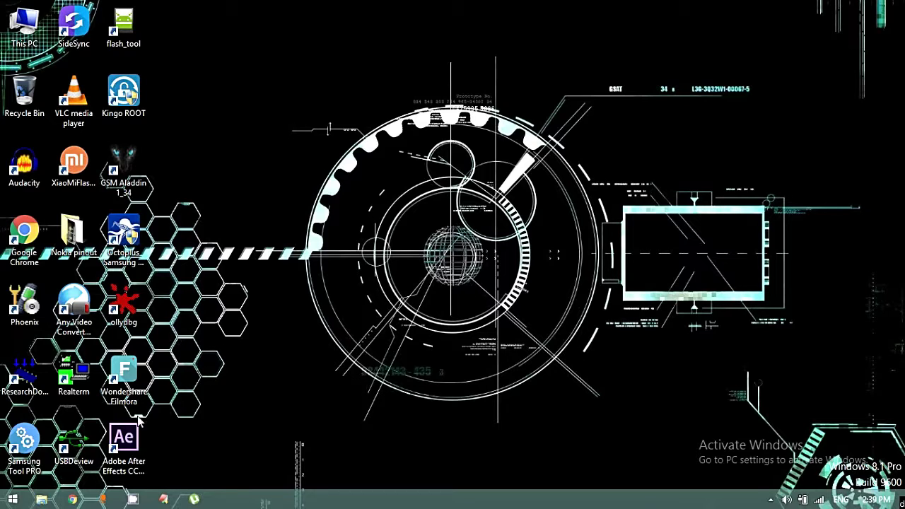
Launch USBDeview with administrator rights from its desktop shortcut and approve the elevation request.
{"action": "left_click", "coordinate": [74, 442]}
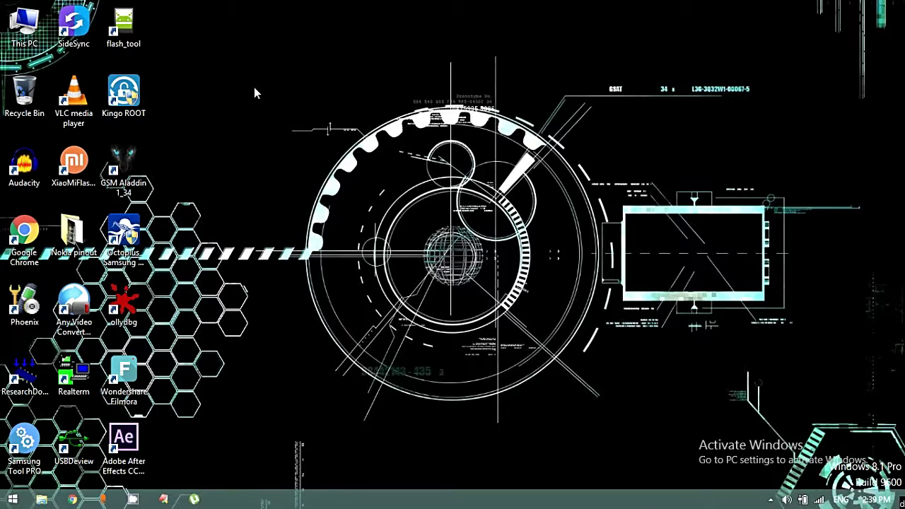
{"action": "right_click", "coordinate": [73, 440]}
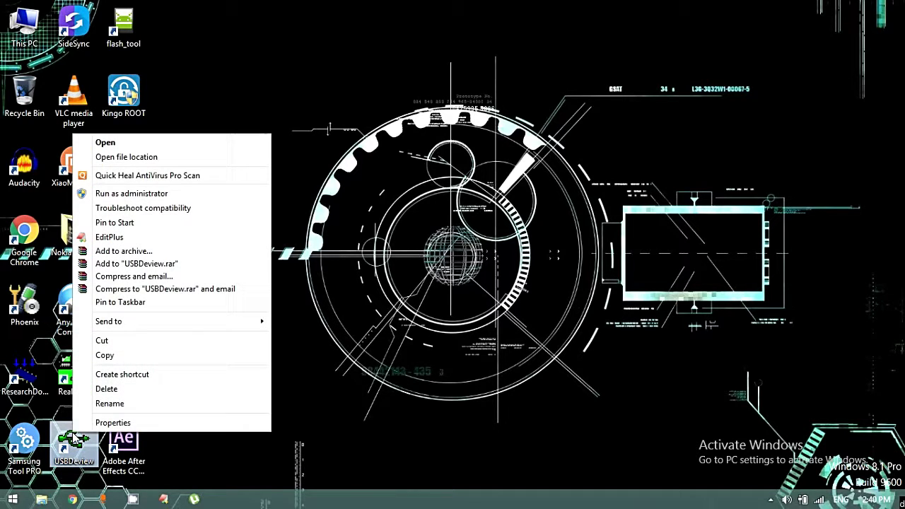
{"action": "left_click", "coordinate": [138, 194]}
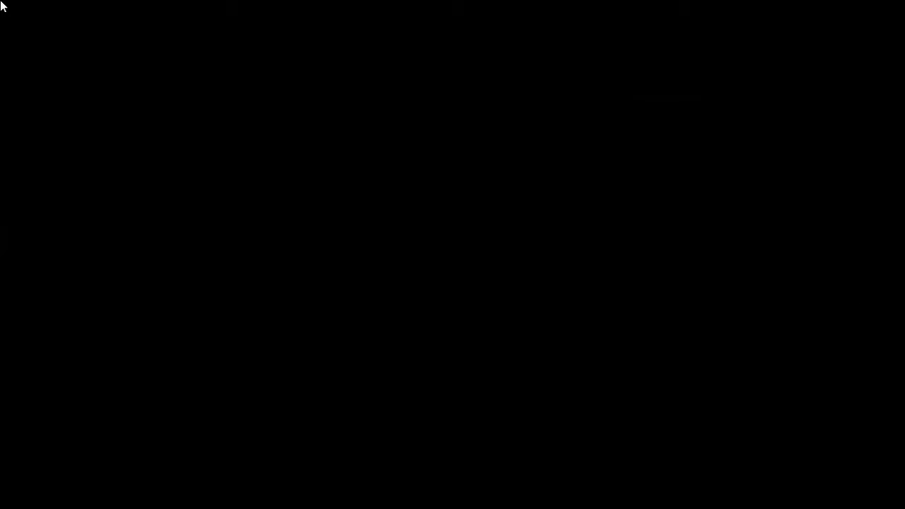
{"action": "left_click", "coordinate": [498, 270]}
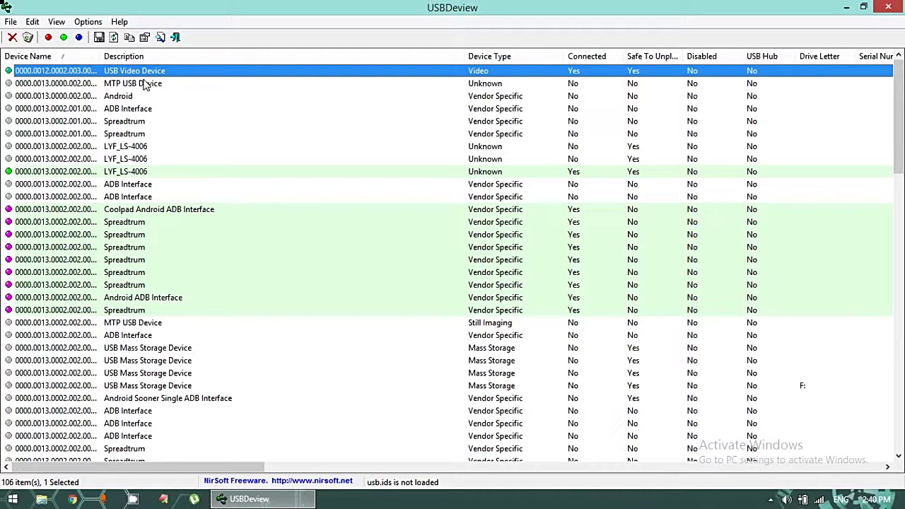
Select the MTP USB Device entry and widen the Safe To Unplug column so its full heading shows.
{"action": "left_click", "coordinate": [140, 83]}
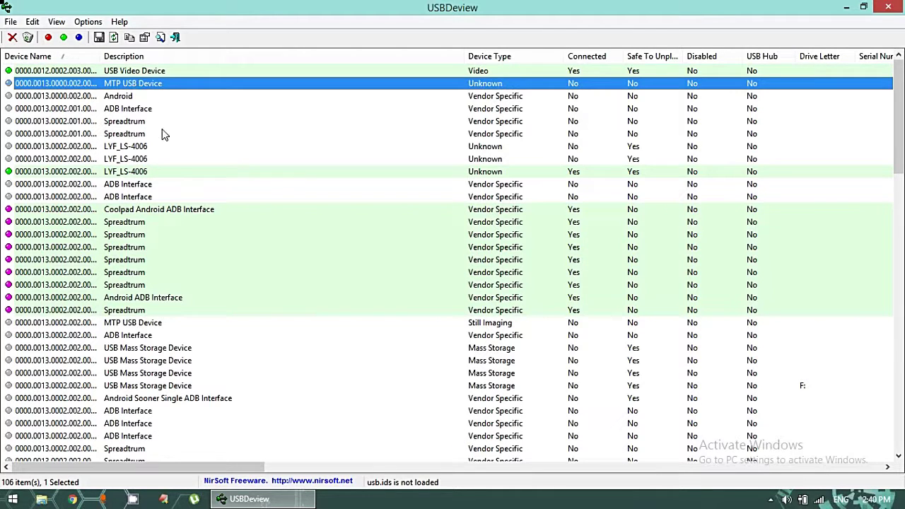
{"action": "left_click", "coordinate": [136, 73]}
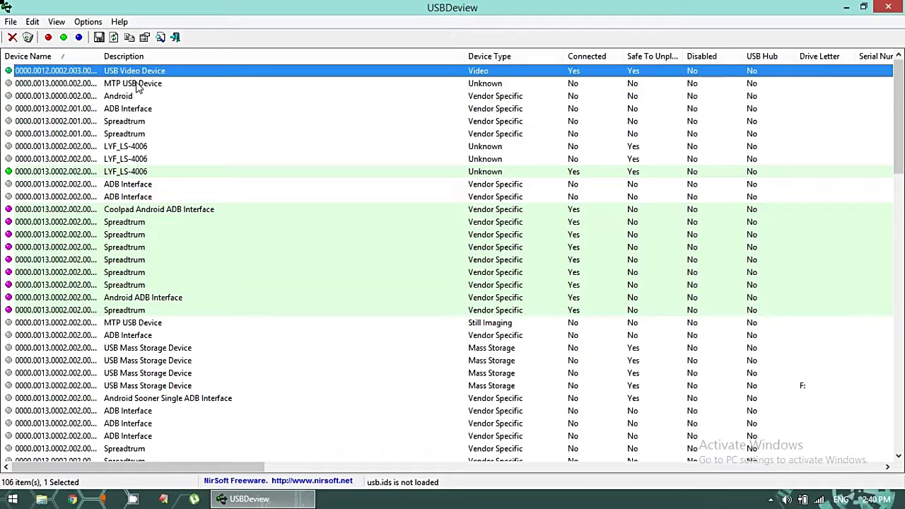
{"action": "left_click", "coordinate": [140, 85]}
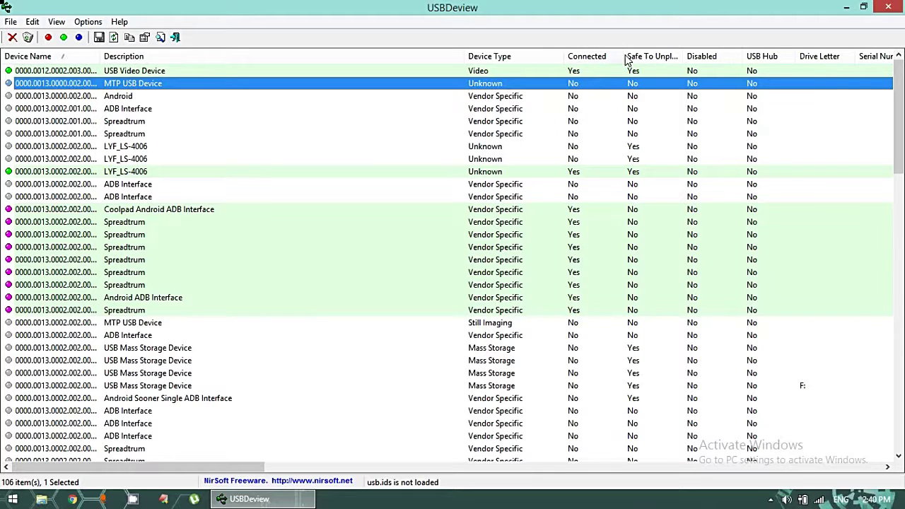
{"action": "mouse_move", "coordinate": [686, 59]}
{"action": "left_mouse_down"}
{"action": "mouse_move", "coordinate": [720, 60]}
{"action": "mouse_move", "coordinate": [704, 60]}
{"action": "left_mouse_up"}
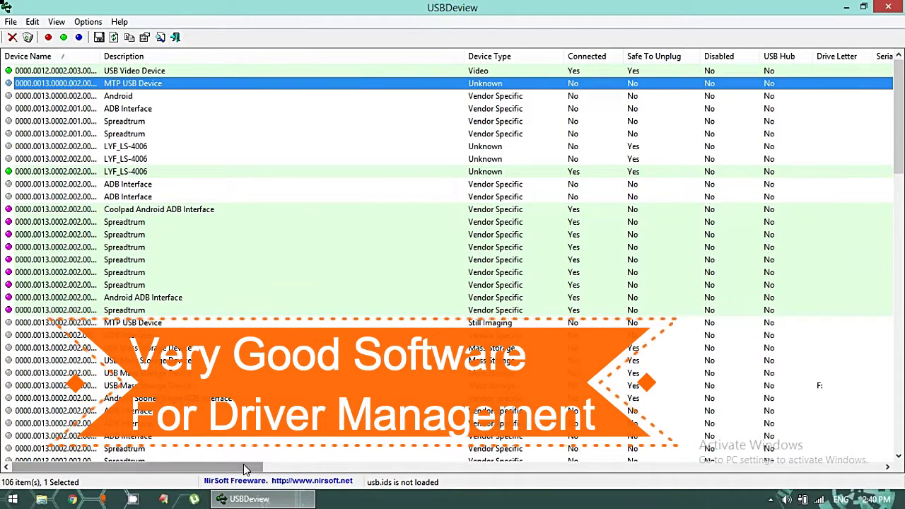
Widen the Firmware Revision column so its full heading is readable.
{"action": "left_click_drag", "start_coordinate": [241, 468], "coordinate": [334, 471]}
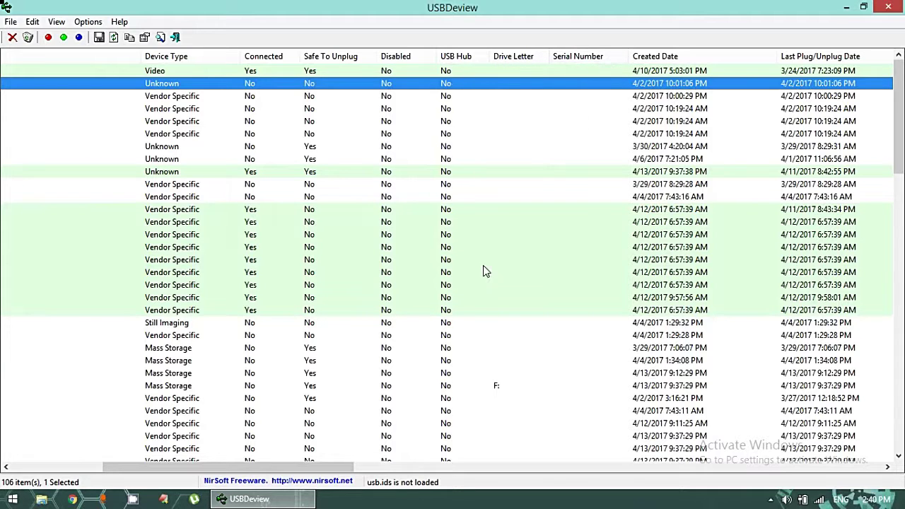
{"action": "left_click_drag", "start_coordinate": [297, 467], "coordinate": [393, 473]}
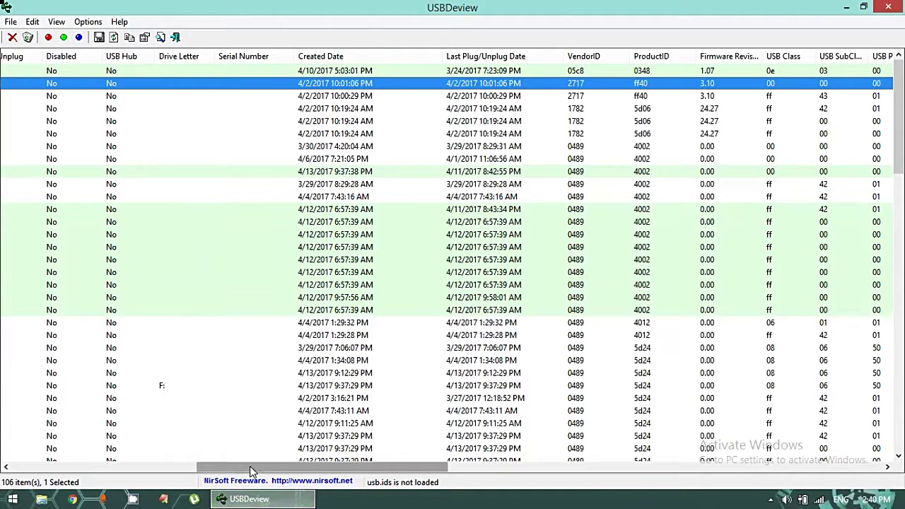
{"action": "left_click_drag", "start_coordinate": [250, 466], "coordinate": [291, 471]}
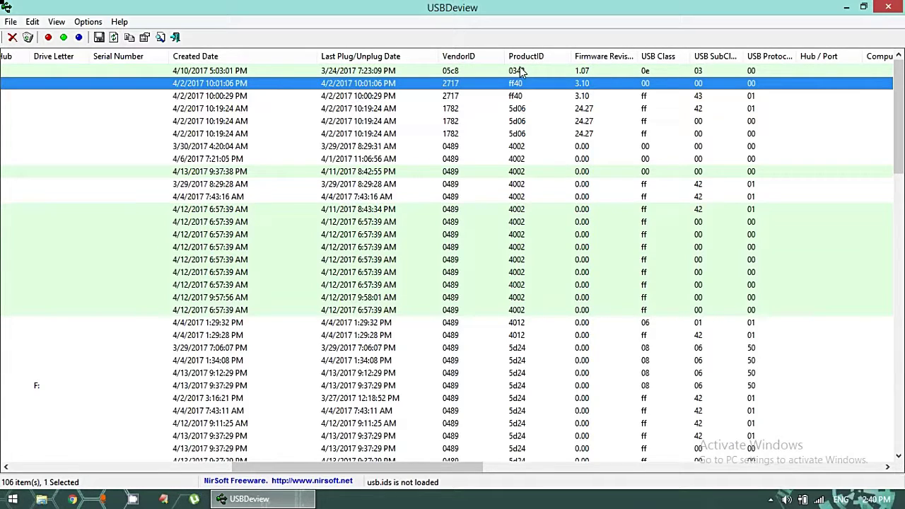
{"action": "double_click", "coordinate": [639, 56]}
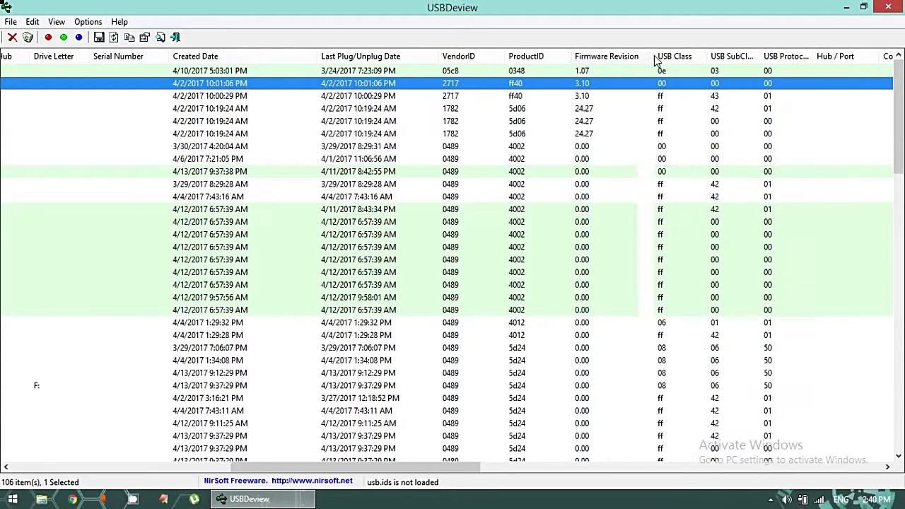
Widen the Service Description column so its heading and more of its contents are readable.
{"action": "left_click_drag", "start_coordinate": [336, 468], "coordinate": [378, 471]}
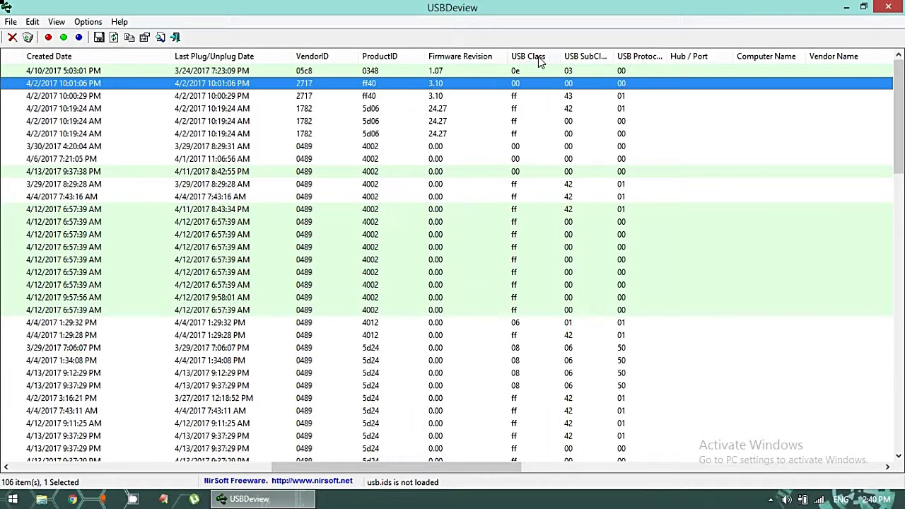
{"action": "left_click_drag", "start_coordinate": [393, 465], "coordinate": [606, 452]}
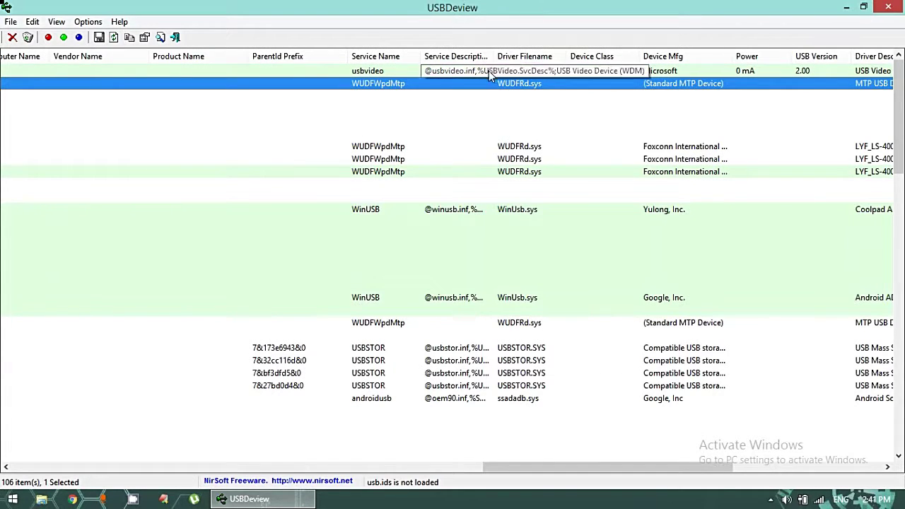
{"action": "left_click_drag", "start_coordinate": [495, 58], "coordinate": [563, 59]}
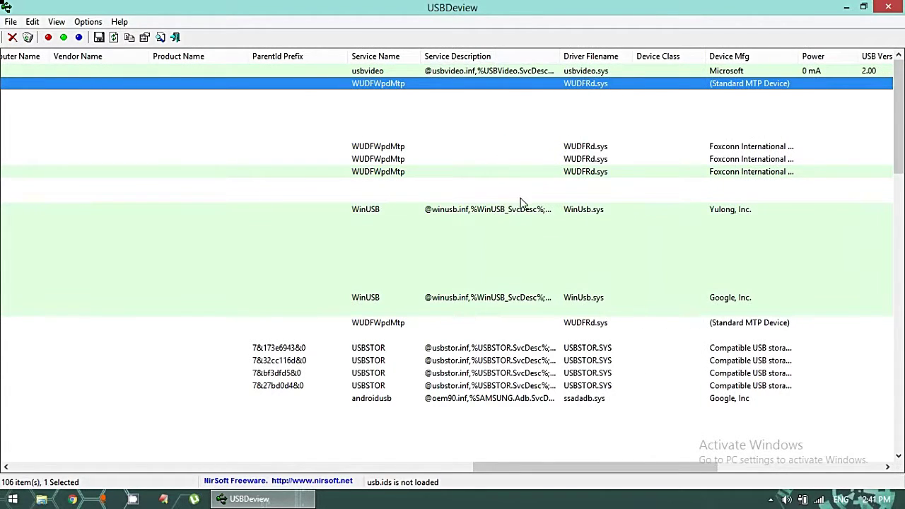
Select the Coolpad Android ADB Interface entry and widen the Driver Description column to show the full descriptions.
{"action": "left_click", "coordinate": [492, 461]}
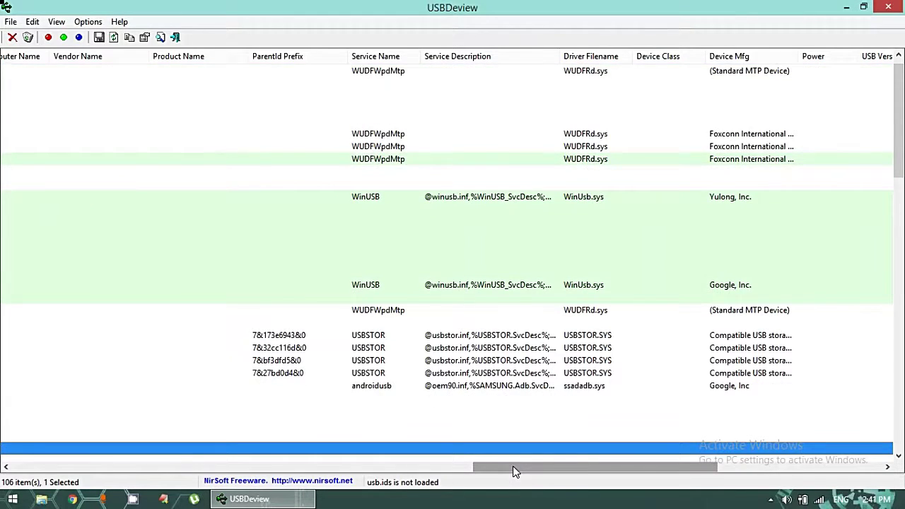
{"action": "left_click_drag", "start_coordinate": [513, 471], "coordinate": [658, 471]}
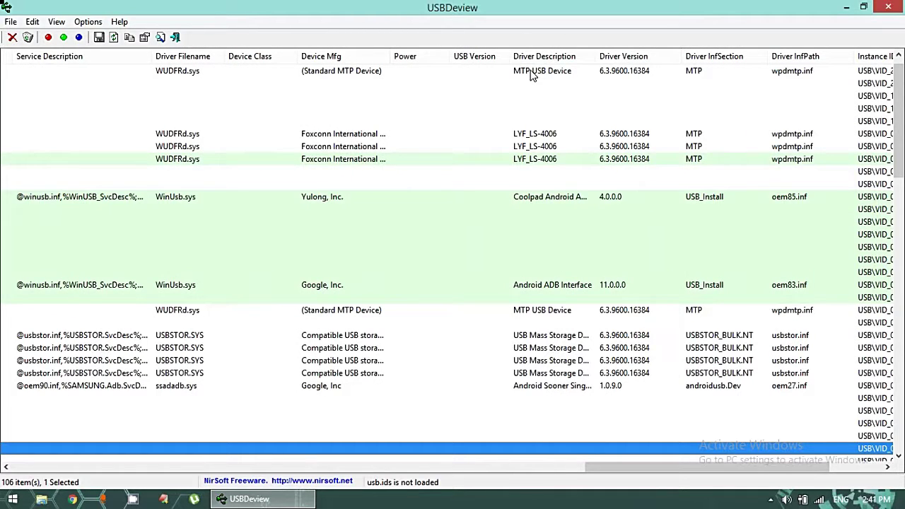
{"action": "left_click", "coordinate": [540, 203]}
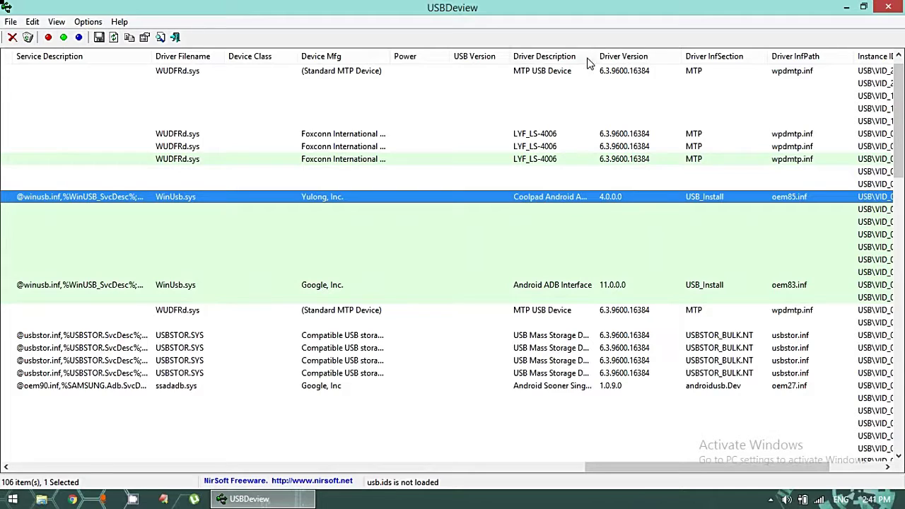
{"action": "left_click_drag", "start_coordinate": [599, 62], "coordinate": [659, 63]}
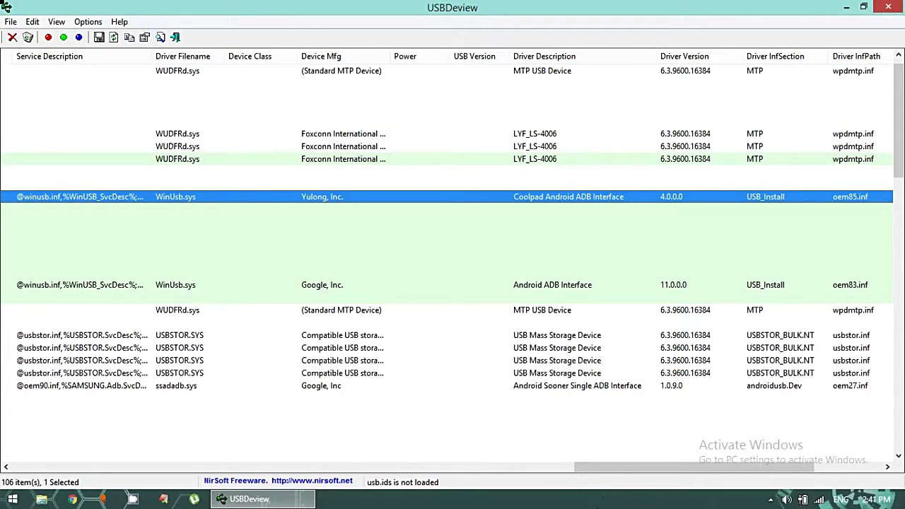
Return to the device descriptions and examine the LYF_LS-4006, Spreadtrum and MTP USB Device entries.
{"action": "left_click_drag", "start_coordinate": [599, 467], "coordinate": [21, 463]}
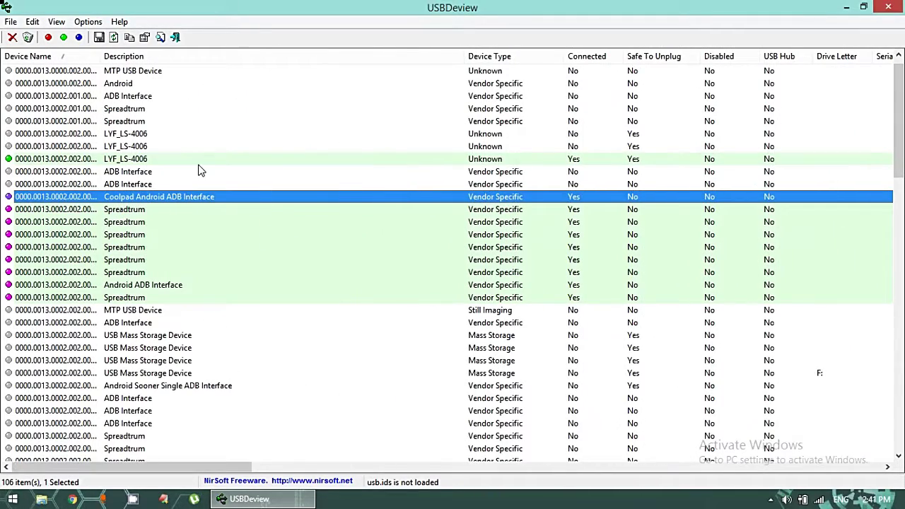
{"action": "left_click", "coordinate": [177, 147]}
{"action": "left_click", "coordinate": [177, 210]}
{"action": "left_click", "coordinate": [135, 121]}
{"action": "left_click", "coordinate": [121, 74]}
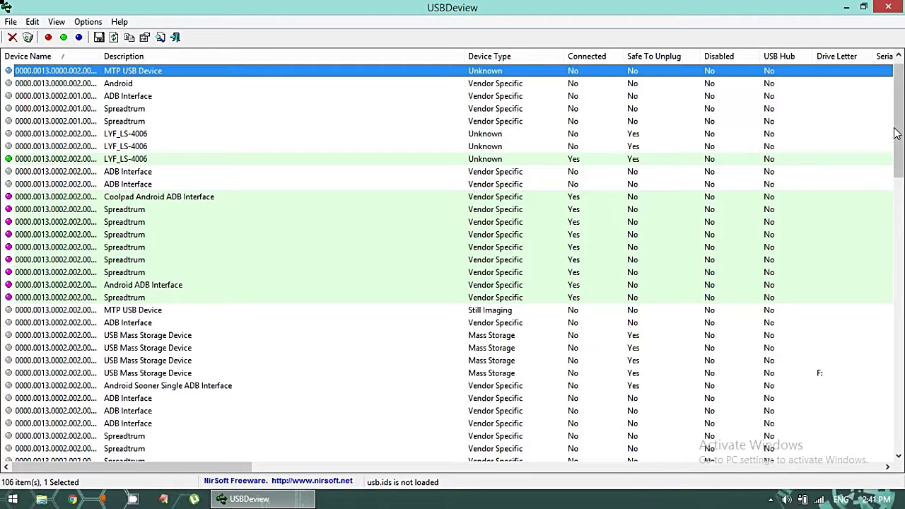
{"action": "mouse_move", "coordinate": [897, 136]}
{"action": "left_mouse_down"}
{"action": "mouse_move", "coordinate": [897, 148]}
{"action": "mouse_move", "coordinate": [897, 133]}
{"action": "left_mouse_up"}
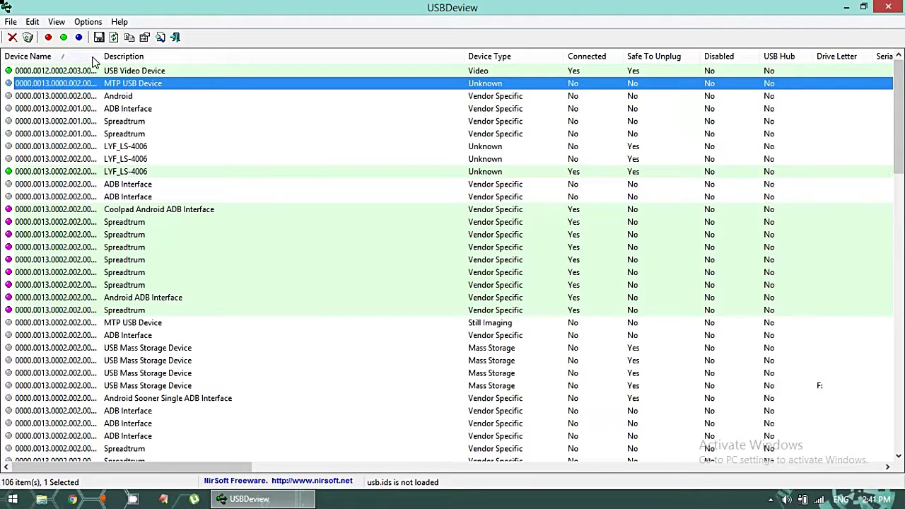
Go through the device entries one by one from USB Video Device down to the three LYF_LS-4006 entries, checking for repeated descriptions.
{"action": "left_click", "coordinate": [105, 75]}
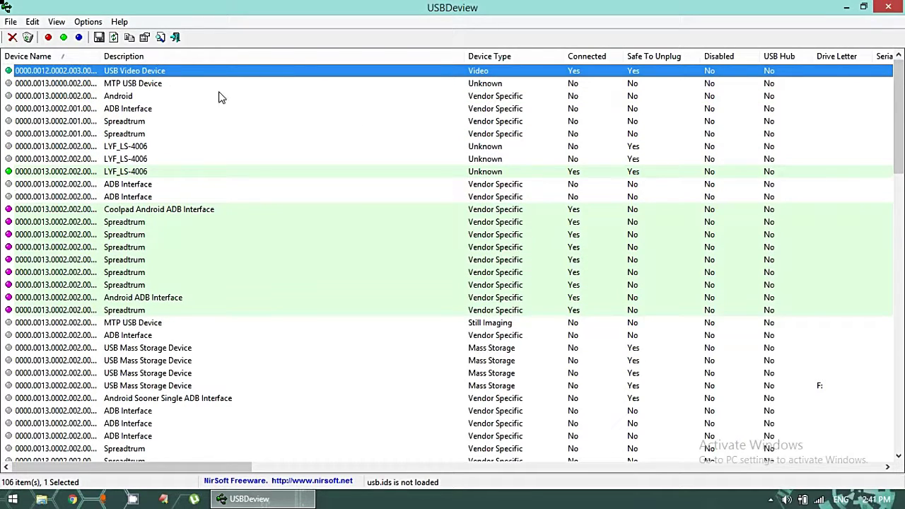
{"action": "left_click", "coordinate": [124, 81]}
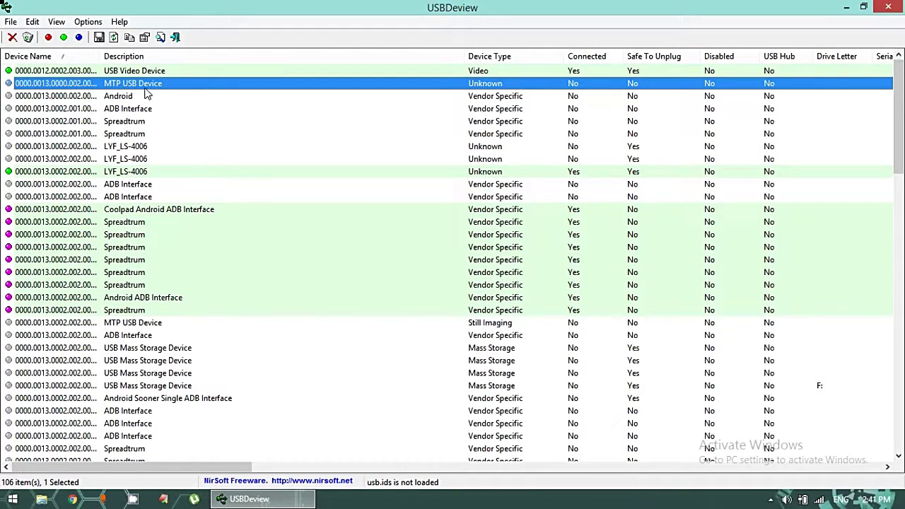
{"action": "left_click", "coordinate": [131, 96]}
{"action": "left_click", "coordinate": [133, 110]}
{"action": "left_click", "coordinate": [136, 122]}
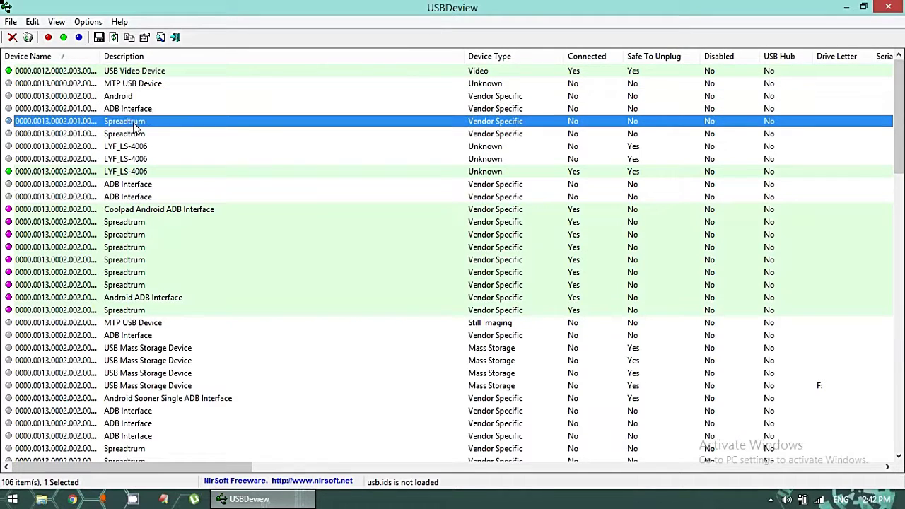
{"action": "left_click", "coordinate": [137, 135]}
{"action": "left_click", "coordinate": [138, 147]}
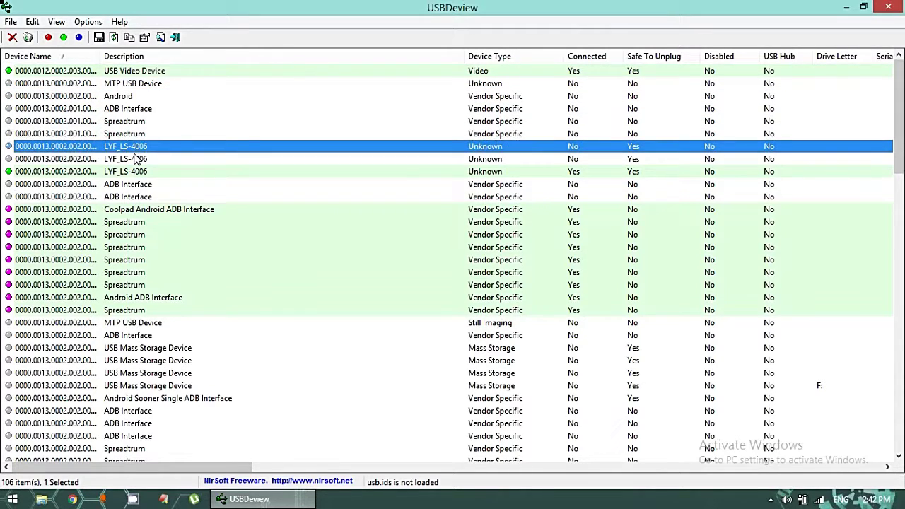
{"action": "left_click", "coordinate": [138, 160]}
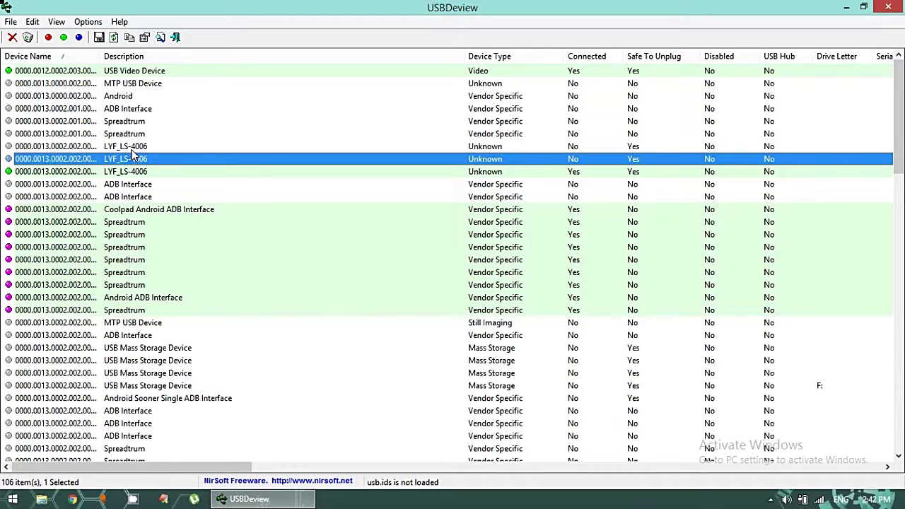
{"action": "left_click", "coordinate": [130, 149]}
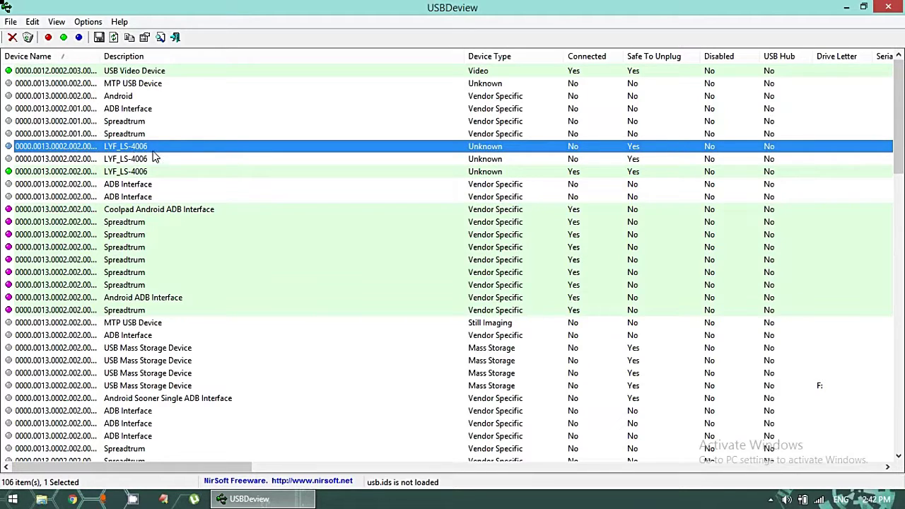
{"action": "left_click", "coordinate": [147, 174]}
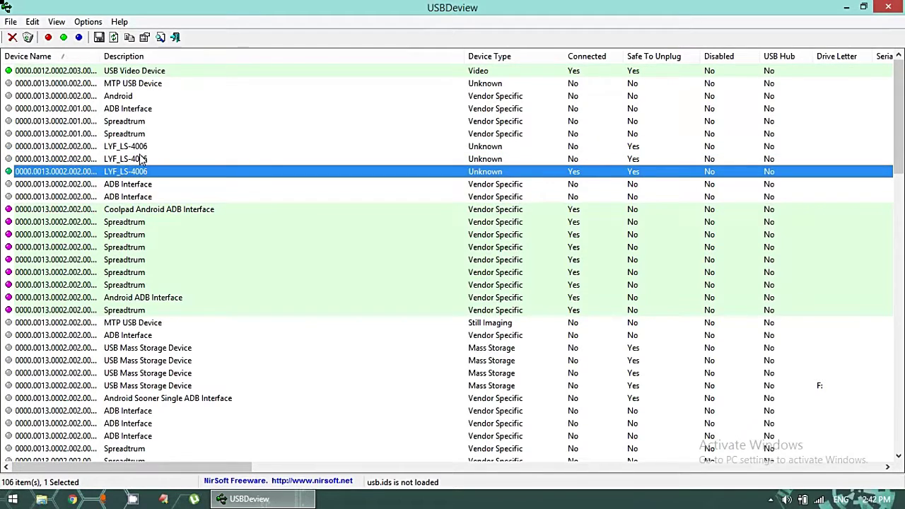
Select the three LYF_LS-4006 entries together, and deselect the second and third so only the first stays selected.
{"action": "left_click", "coordinate": [139, 148]}
{"action": "left_click", "coordinate": [141, 157]}
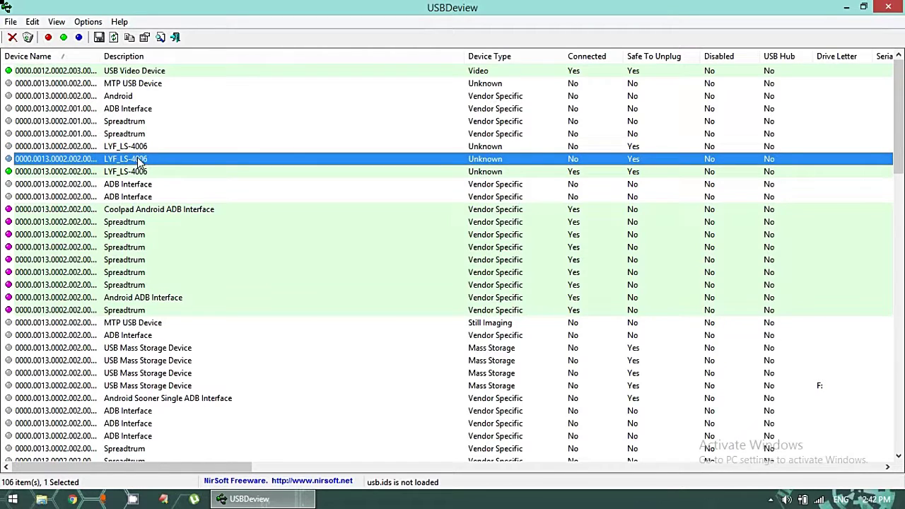
{"action": "left_click", "coordinate": [138, 148]}
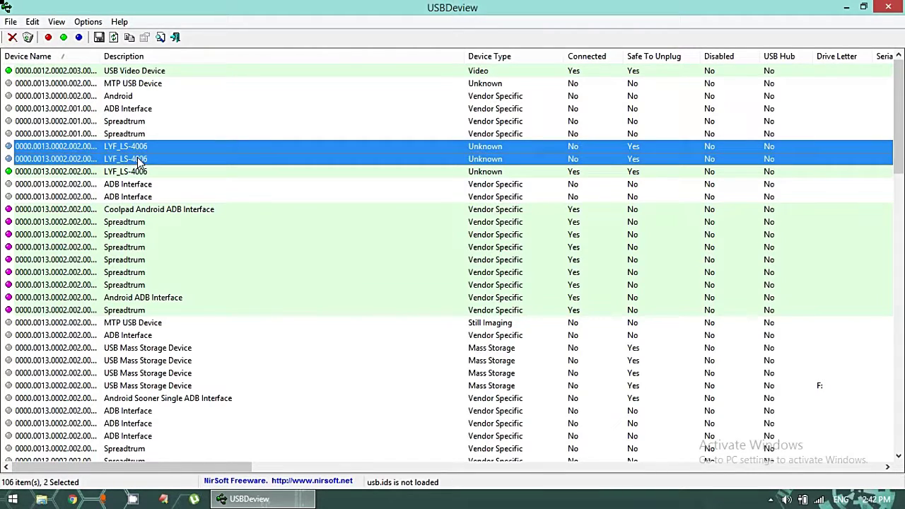
{"action": "left_click", "coordinate": [142, 159], "text": "ctrl"}
{"action": "left_click", "coordinate": [144, 159]}
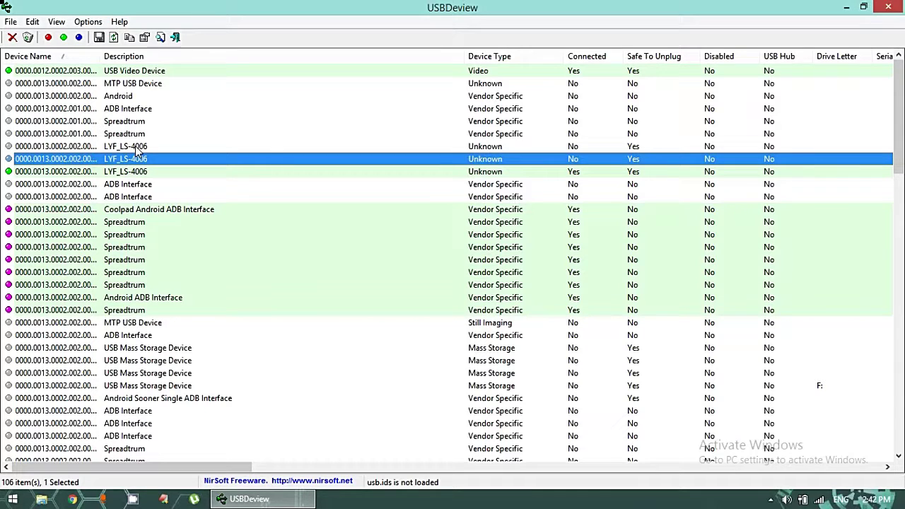
{"action": "left_click", "coordinate": [138, 149]}
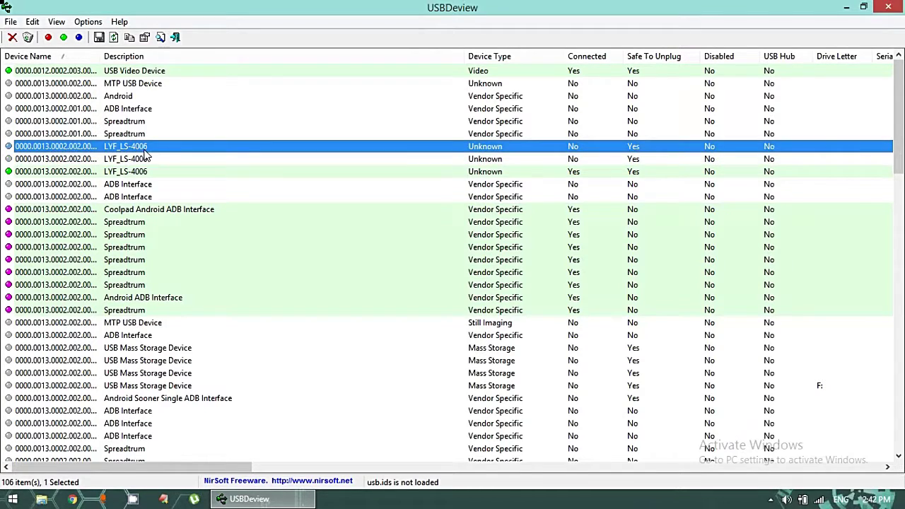
{"action": "left_click", "coordinate": [135, 161], "text": "ctrl"}
{"action": "left_click", "coordinate": [134, 173], "text": "ctrl"}
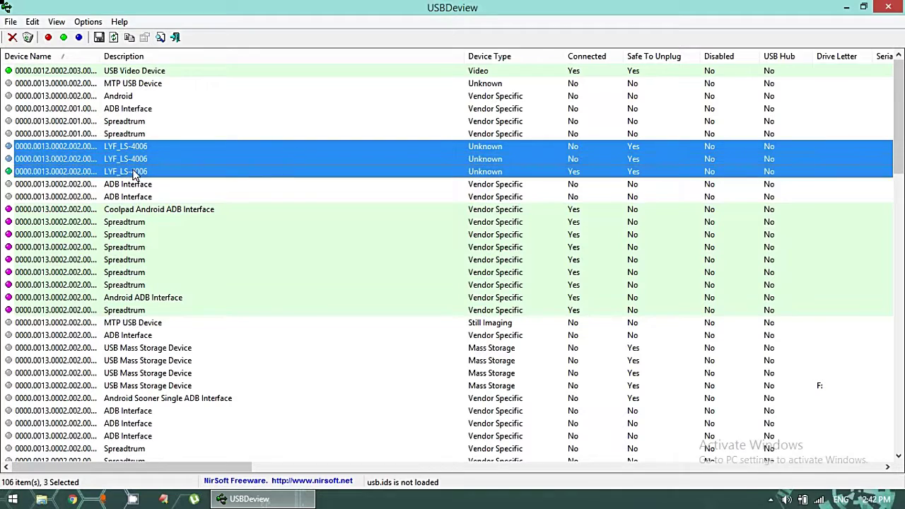
{"action": "left_click", "coordinate": [134, 171], "text": "ctrl"}
{"action": "left_click", "coordinate": [137, 160], "text": "ctrl"}
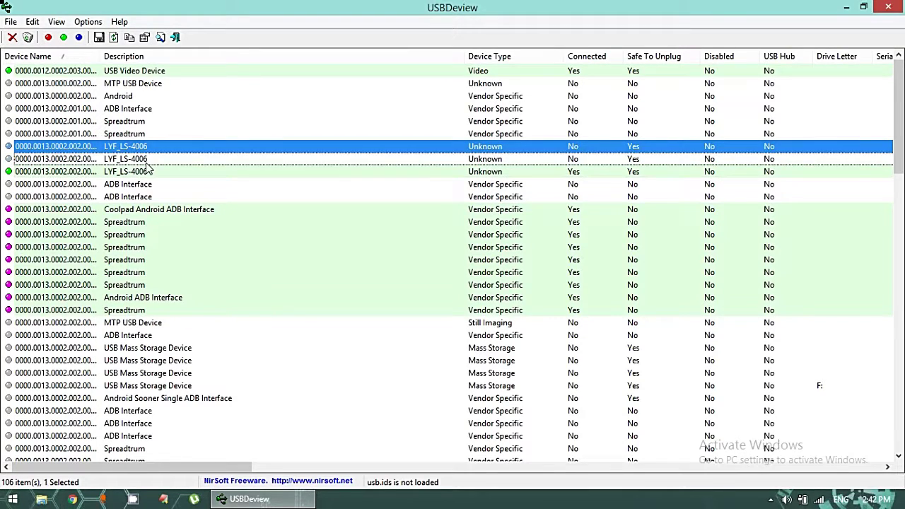
Select the first two LYF_LS-4006 entries together, and review their device actions and the Run As Administrator command.
{"action": "left_click", "coordinate": [139, 160], "text": "ctrl"}
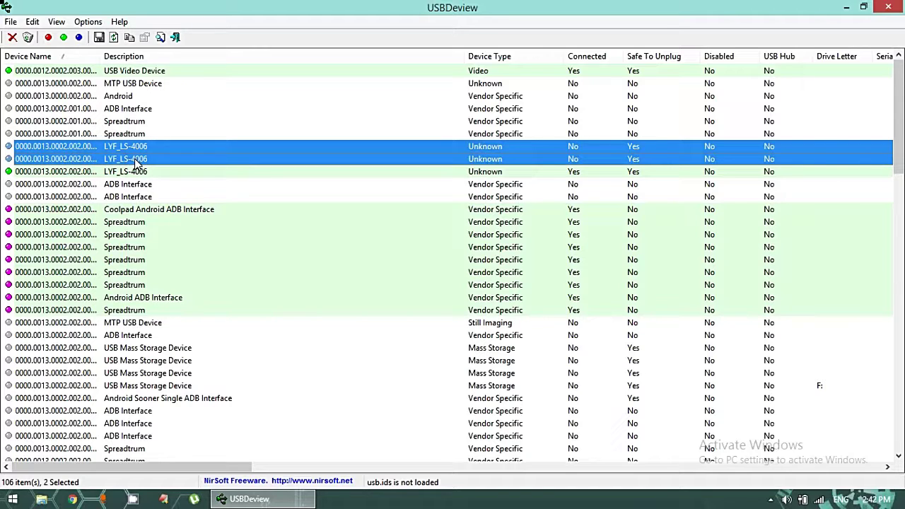
{"action": "right_click", "coordinate": [133, 159]}
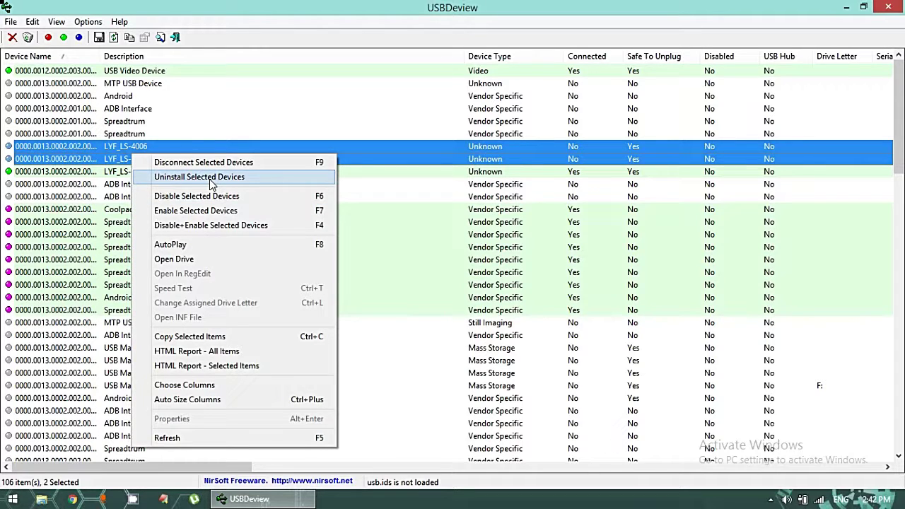
{"action": "left_click", "coordinate": [182, 7]}
{"action": "left_click", "coordinate": [87, 21]}
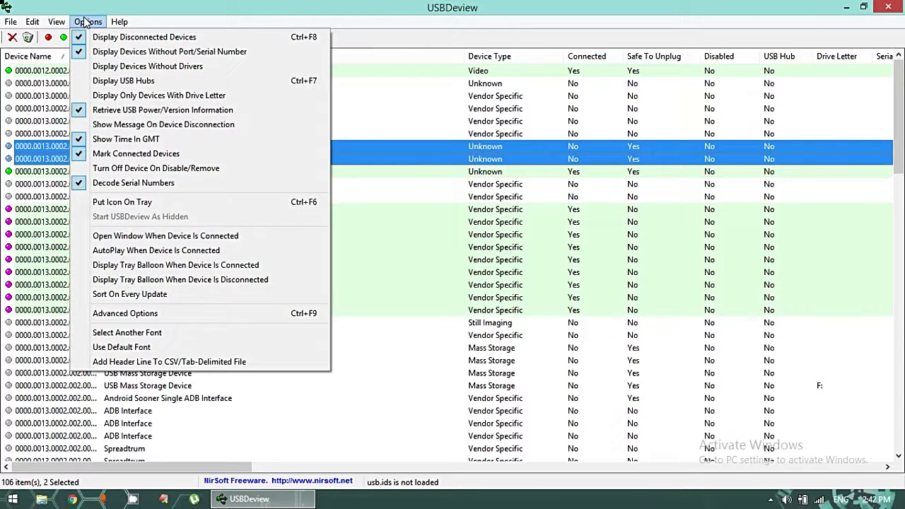
{"action": "mouse_move", "coordinate": [55, 25]}
{"action": "mouse_move", "coordinate": [119, 22]}
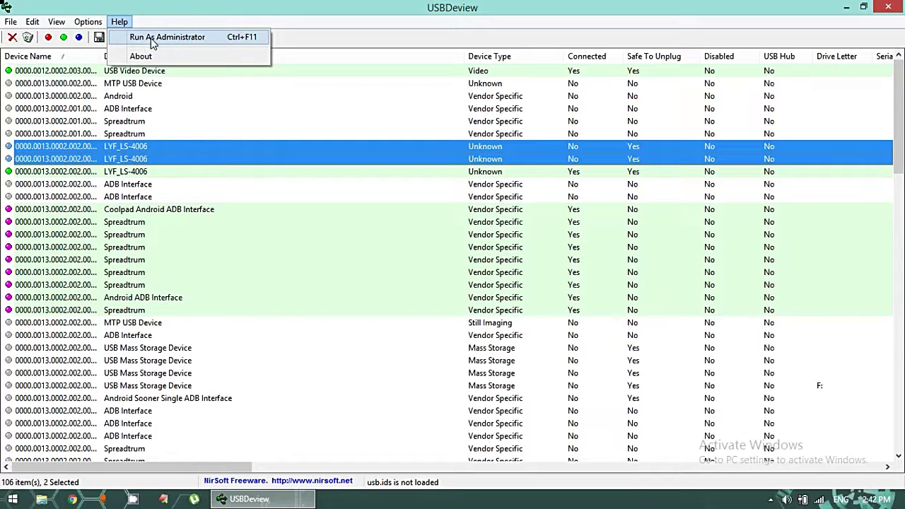
{"action": "left_click", "coordinate": [237, 6]}
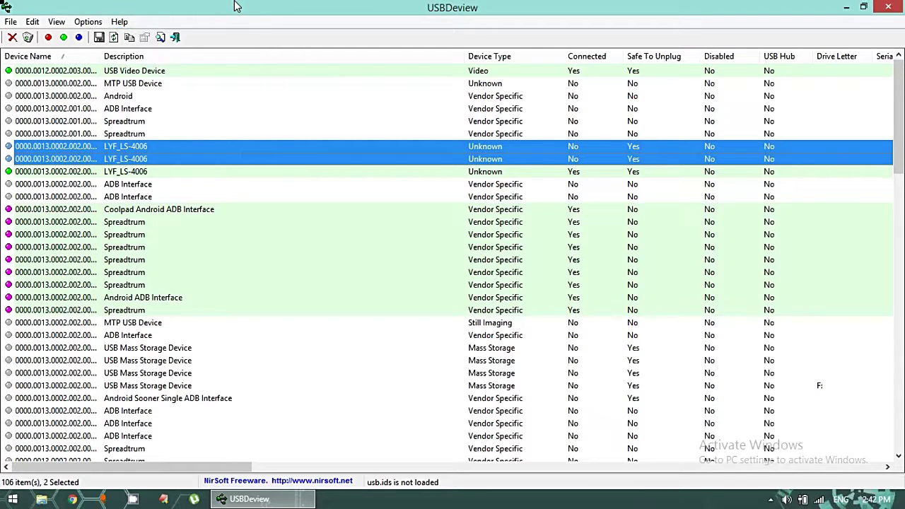
Uninstall the first two LYF_LS-4006 entries, the disconnected duplicates, keeping the connected one.
{"action": "left_click", "coordinate": [138, 148]}
{"action": "left_click", "coordinate": [133, 150], "text": "ctrl"}
{"action": "left_click", "coordinate": [133, 150], "text": "ctrl"}
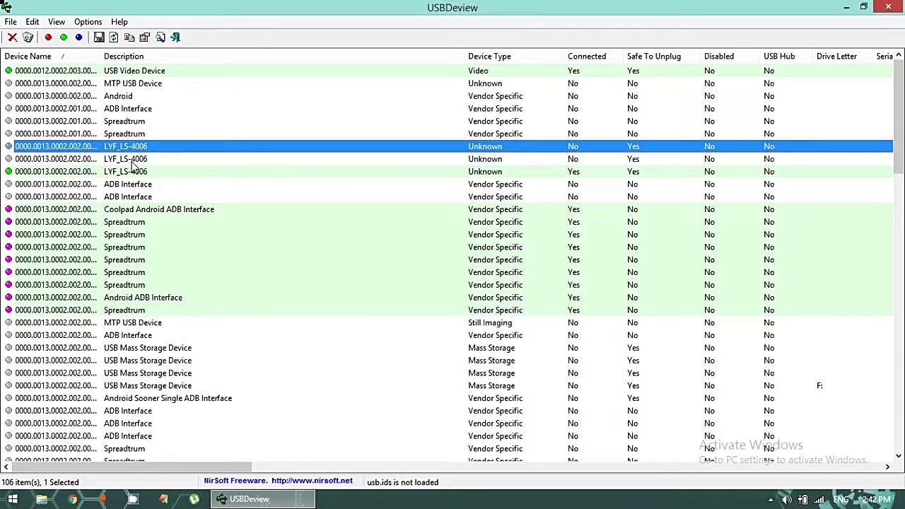
{"action": "left_click", "coordinate": [133, 161], "text": "ctrl"}
{"action": "right_click", "coordinate": [132, 162]}
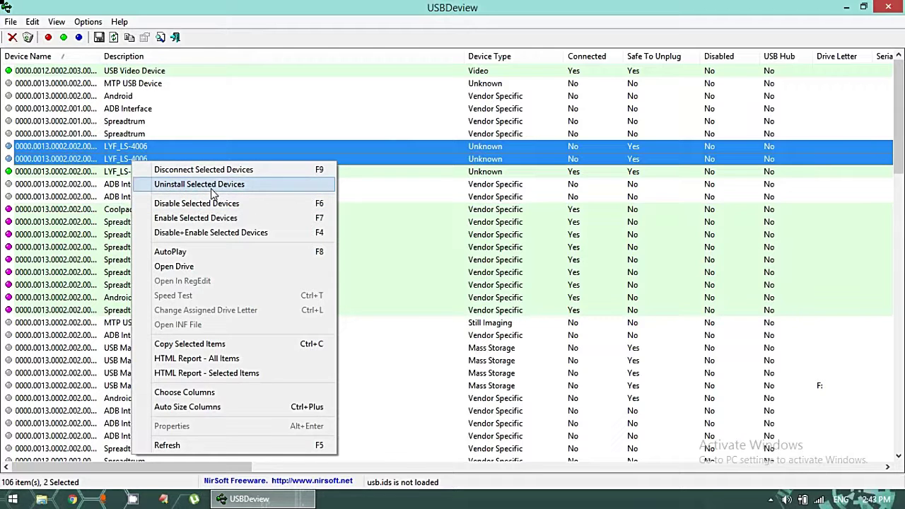
{"action": "left_click", "coordinate": [198, 188]}
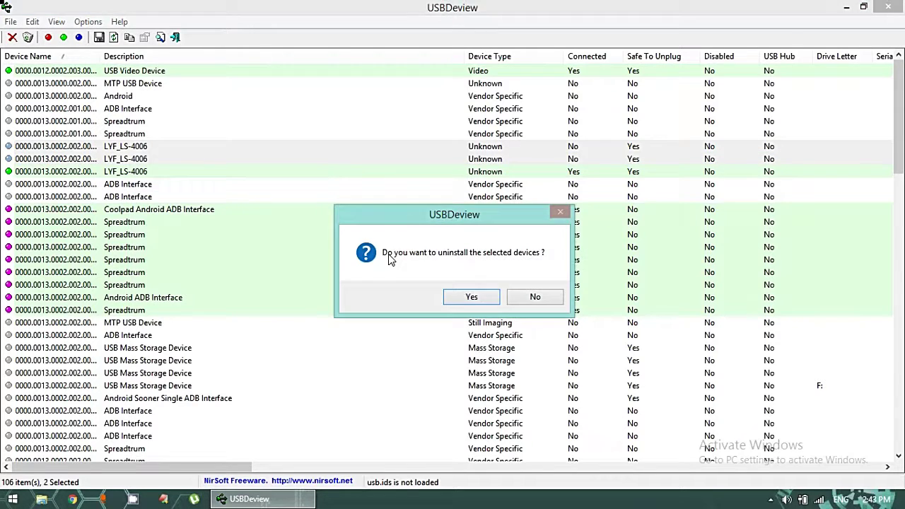
{"action": "left_click", "coordinate": [471, 300]}
Compare the connected Coolpad Android ADB Interface entry and the repeated Spreadtrum entries directly below it.
{"action": "left_click", "coordinate": [143, 185]}
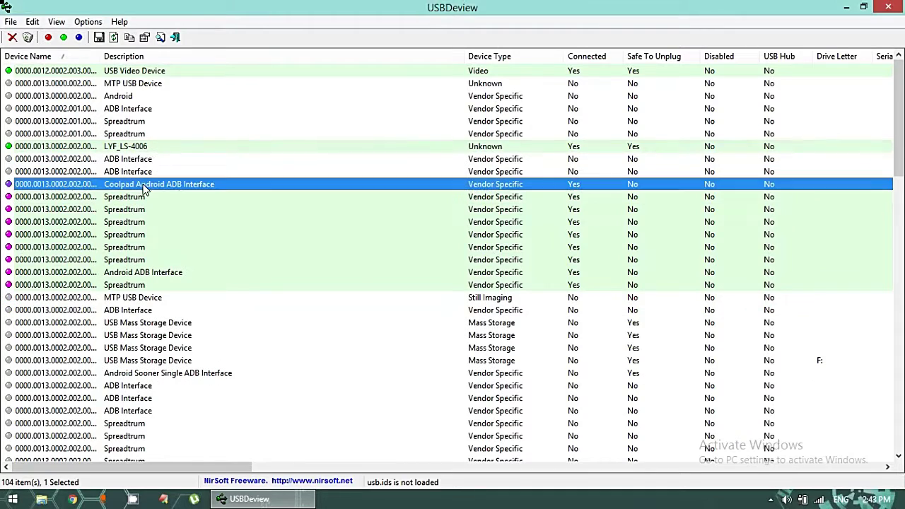
{"action": "left_click", "coordinate": [131, 198]}
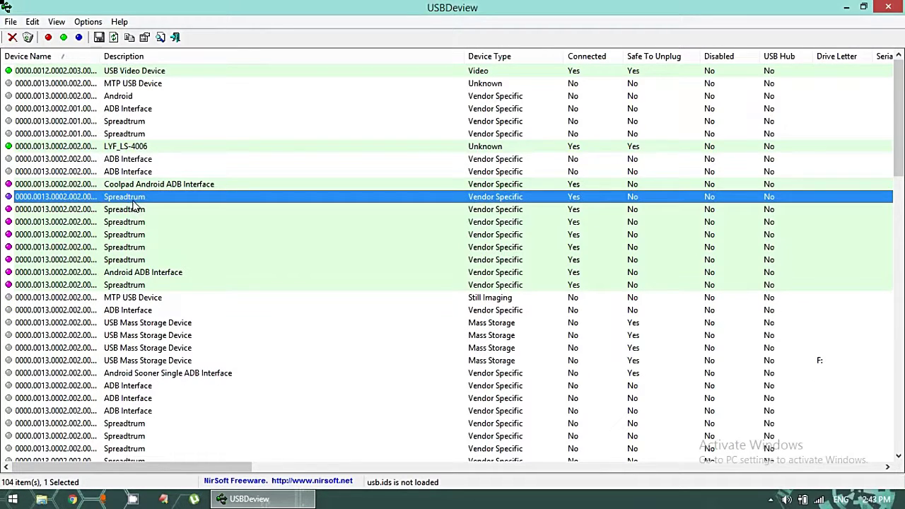
{"action": "left_click", "coordinate": [134, 212]}
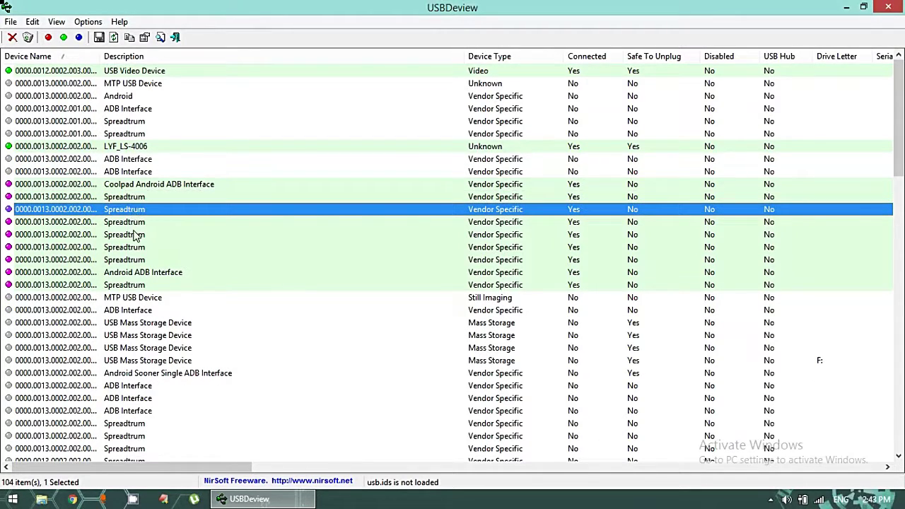
{"action": "left_click", "coordinate": [130, 224]}
{"action": "left_click", "coordinate": [131, 200]}
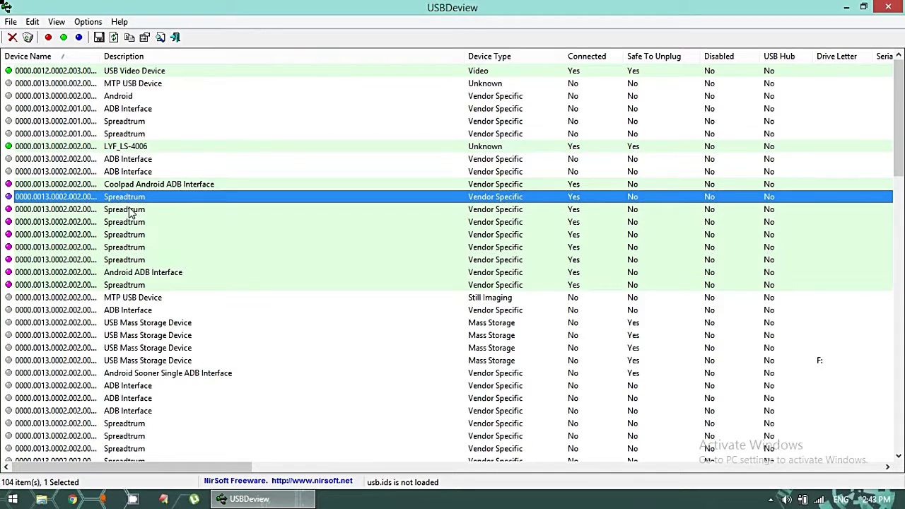
{"action": "left_click", "coordinate": [133, 211]}
{"action": "left_click", "coordinate": [131, 199]}
{"action": "left_click", "coordinate": [132, 211]}
{"action": "left_click", "coordinate": [131, 199]}
{"action": "left_click", "coordinate": [130, 207]}
{"action": "left_click", "coordinate": [130, 199]}
{"action": "left_click", "coordinate": [124, 204]}
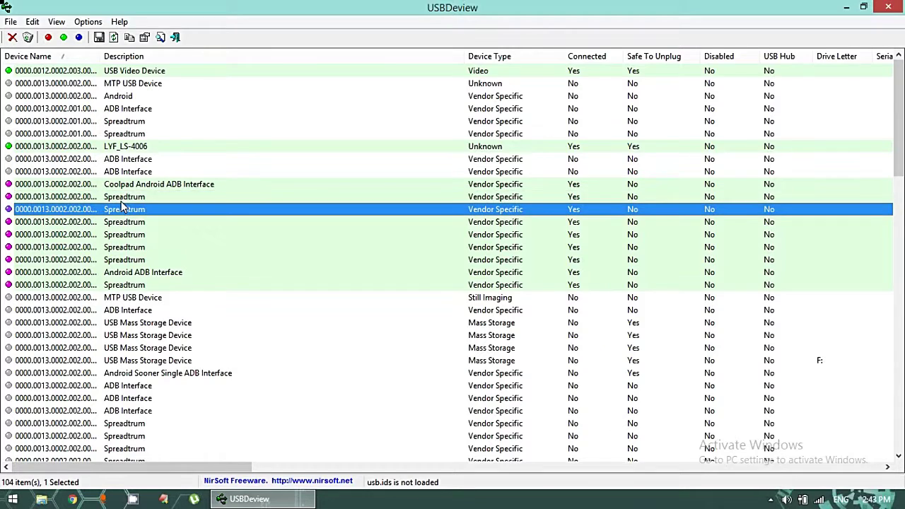
Uninstall the six consecutive connected Spreadtrum entries between Coolpad Android ADB Interface and Android ADB Interface.
{"action": "left_click", "coordinate": [121, 202]}
{"action": "left_click", "coordinate": [141, 252], "text": "shift"}
{"action": "key", "text": "shift+Down"}
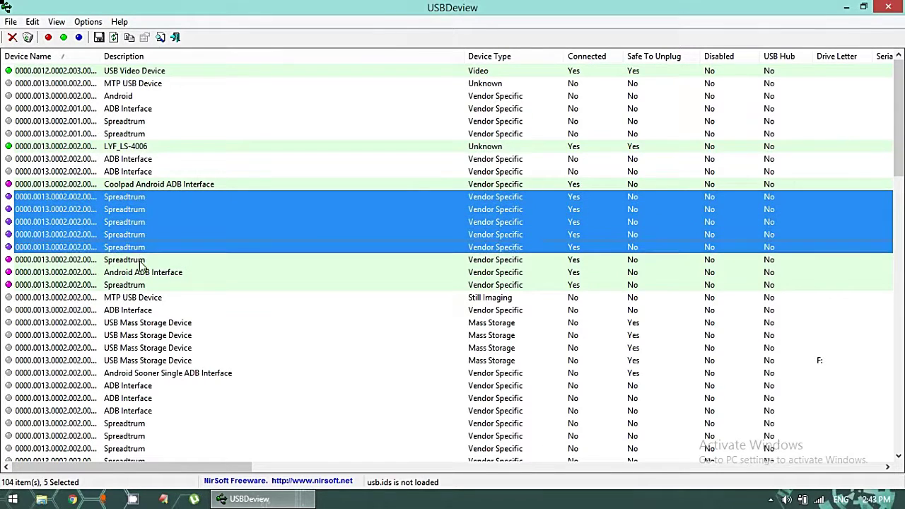
{"action": "key", "text": "shift+Up"}
{"action": "left_click", "coordinate": [142, 263], "text": "shift"}
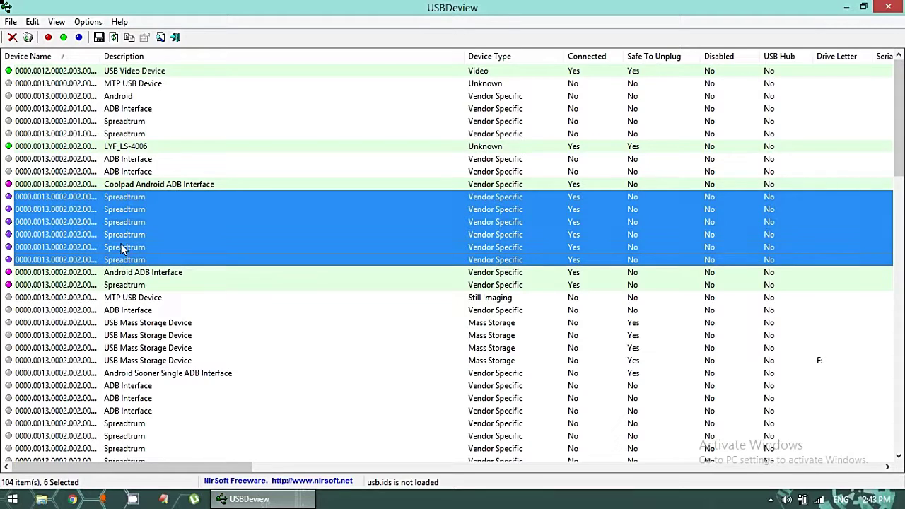
{"action": "right_click", "coordinate": [148, 237]}
{"action": "left_click", "coordinate": [178, 220]}
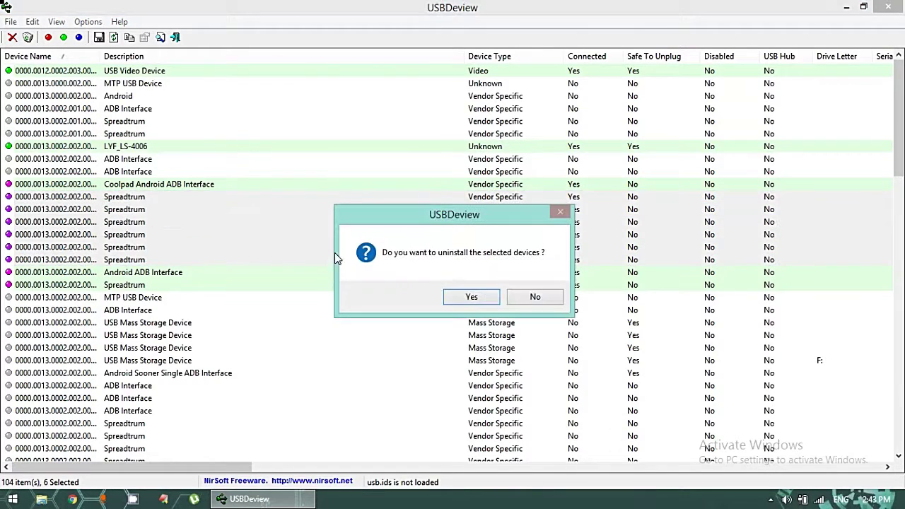
{"action": "left_click", "coordinate": [460, 297]}
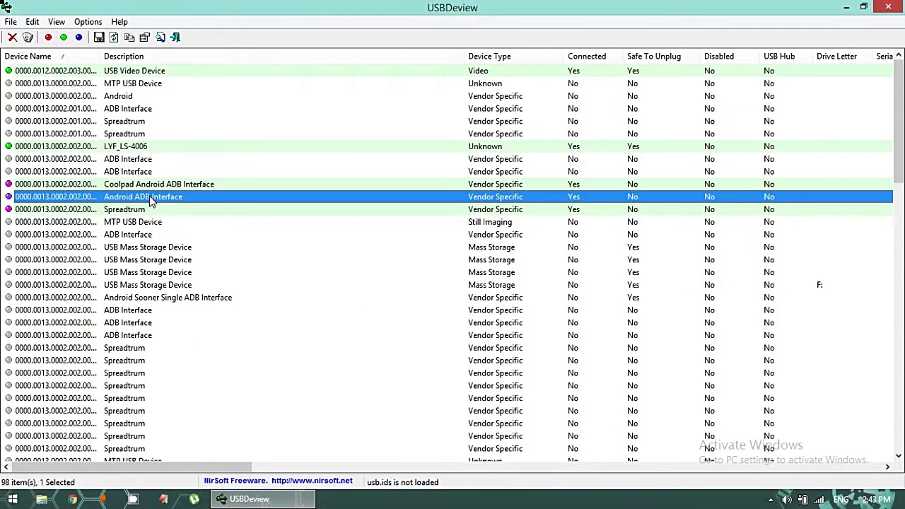
Go through the LYF_LS-4006, ADB Interface, Coolpad Android ADB Interface, Android ADB Interface and connected Spreadtrum entries, comparing their descriptions and status colors.
{"action": "left_click", "coordinate": [144, 163]}
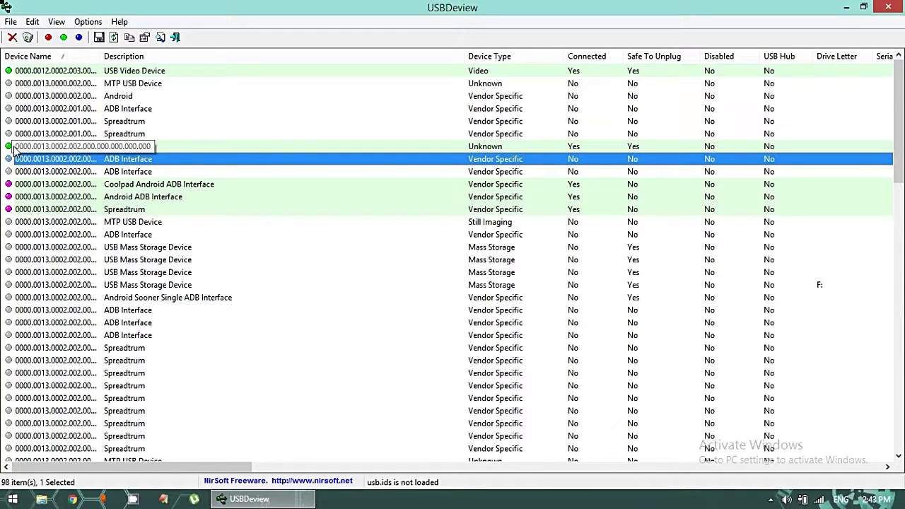
{"action": "left_click", "coordinate": [128, 188]}
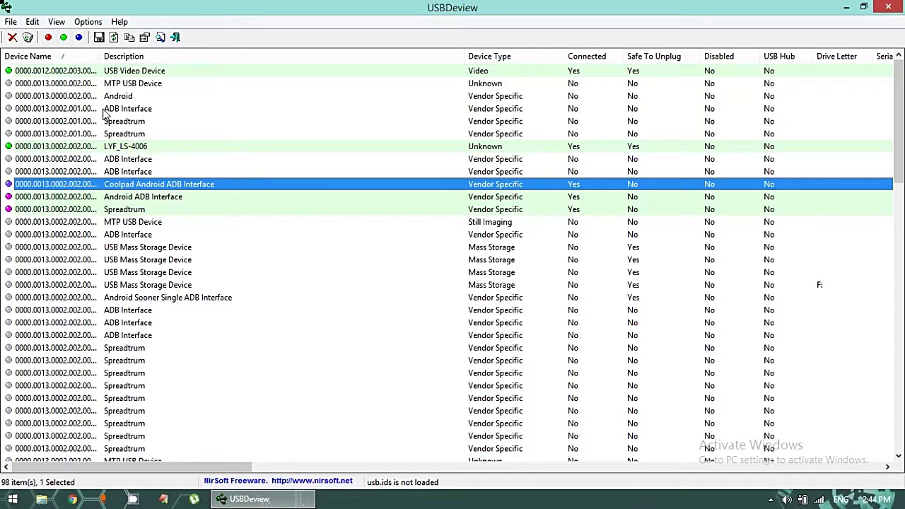
{"action": "left_click", "coordinate": [135, 148]}
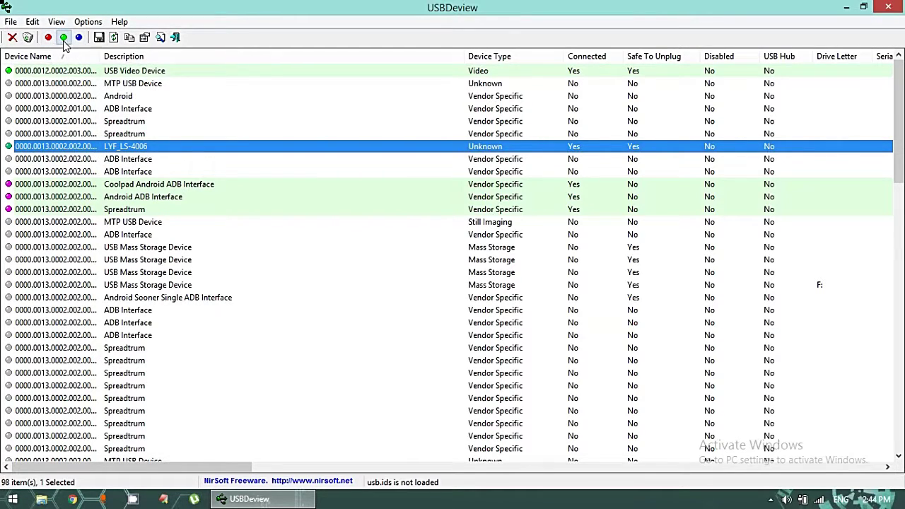
{"action": "left_click", "coordinate": [151, 184]}
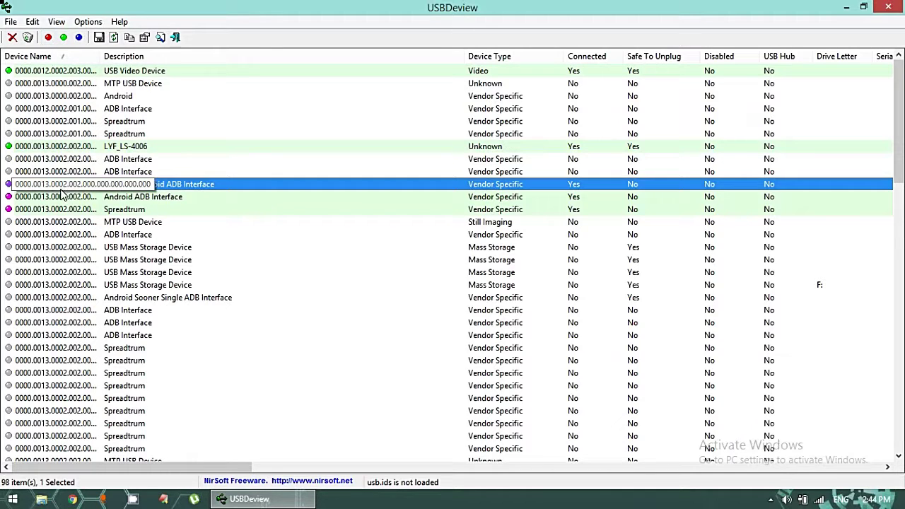
{"action": "left_click", "coordinate": [177, 197]}
{"action": "left_click", "coordinate": [152, 185]}
{"action": "left_click", "coordinate": [149, 197]}
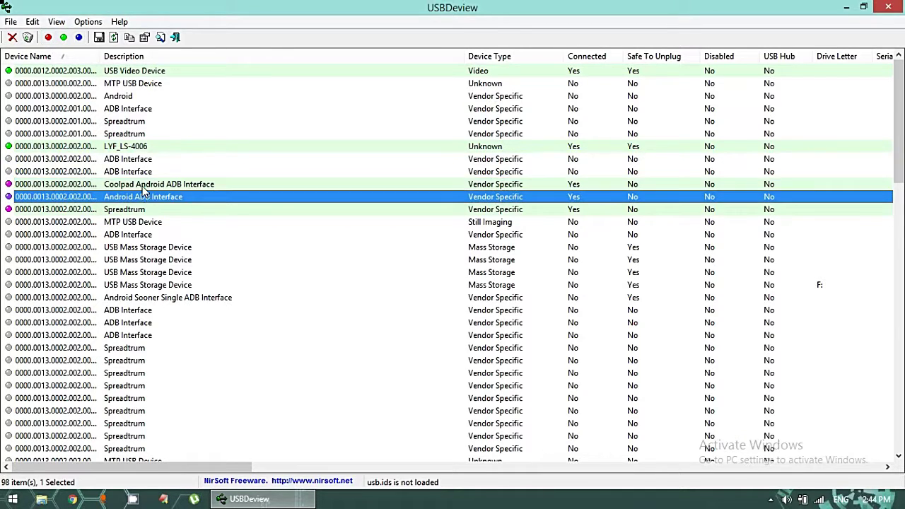
{"action": "left_click", "coordinate": [147, 186]}
{"action": "left_click", "coordinate": [144, 200]}
{"action": "left_click", "coordinate": [150, 211]}
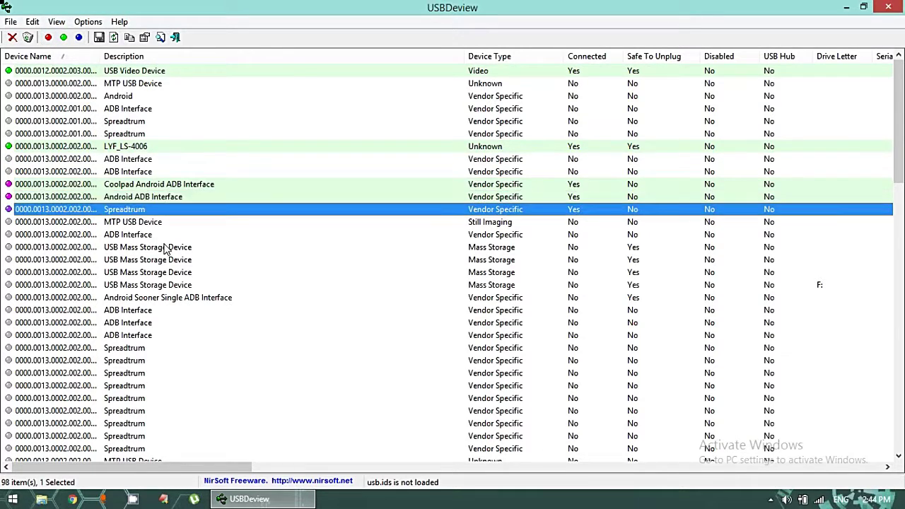
Uninstall the four consecutive USB Mass Storage Device entries above Android Sooner Single ADB Interface.
{"action": "left_click", "coordinate": [167, 248]}
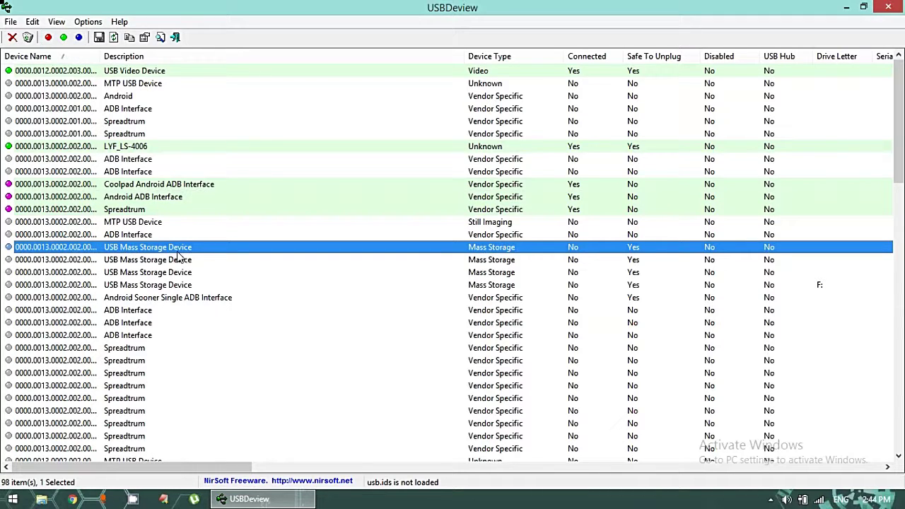
{"action": "left_click", "coordinate": [178, 261], "text": "shift"}
{"action": "left_click", "coordinate": [178, 285], "text": "shift"}
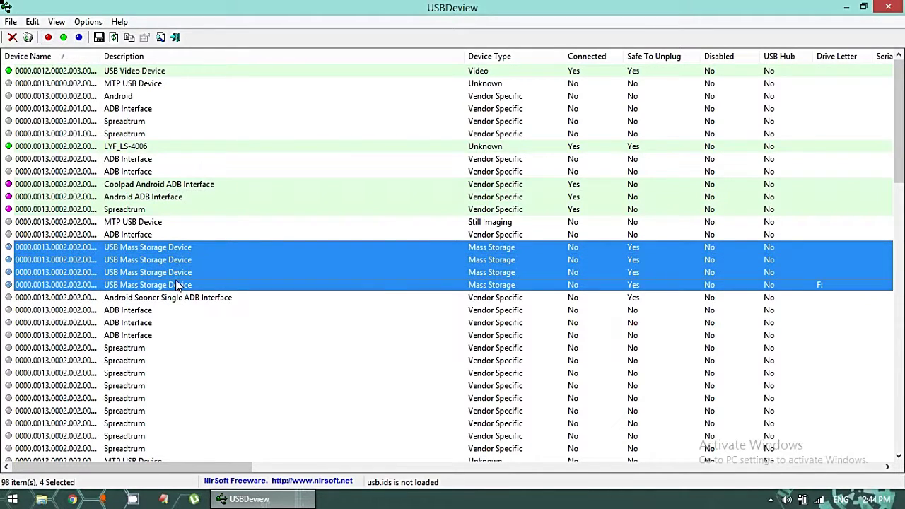
{"action": "right_click", "coordinate": [179, 286]}
{"action": "left_click", "coordinate": [253, 221]}
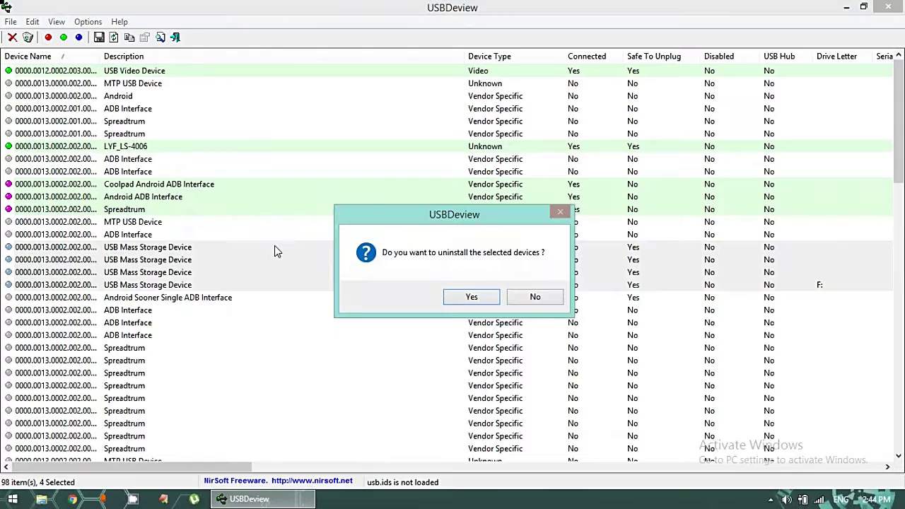
{"action": "left_click", "coordinate": [488, 297]}
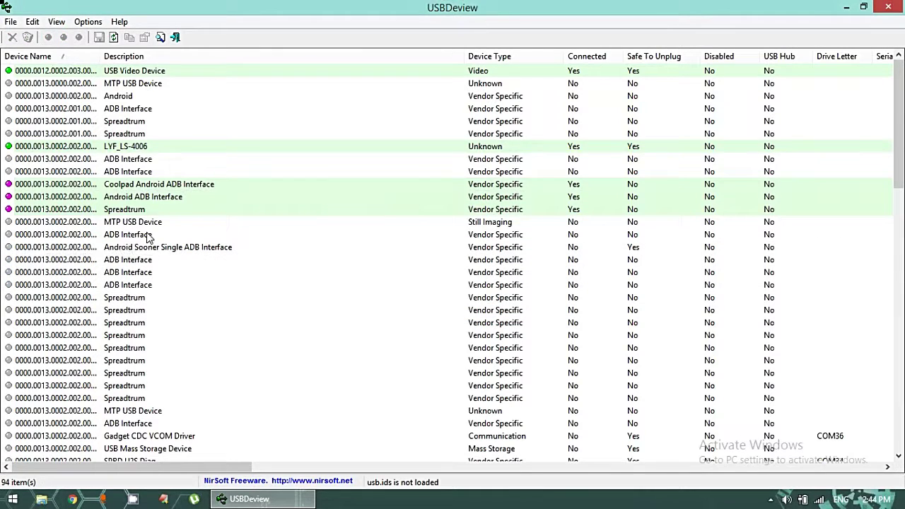
Uninstall the first two of the three ADB Interface entries directly below Android Sooner Single ADB Interface.
{"action": "left_click", "coordinate": [153, 264]}
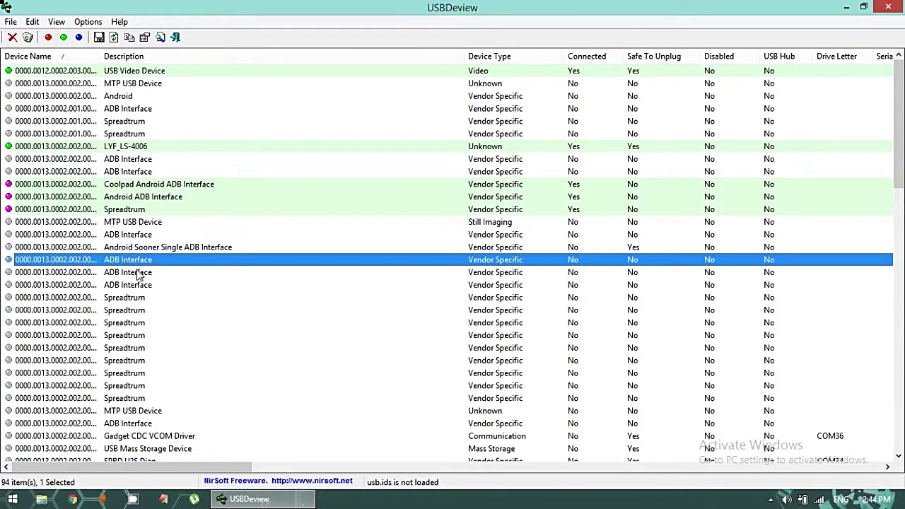
{"action": "left_click", "coordinate": [138, 274], "text": "shift"}
{"action": "right_click", "coordinate": [150, 276]}
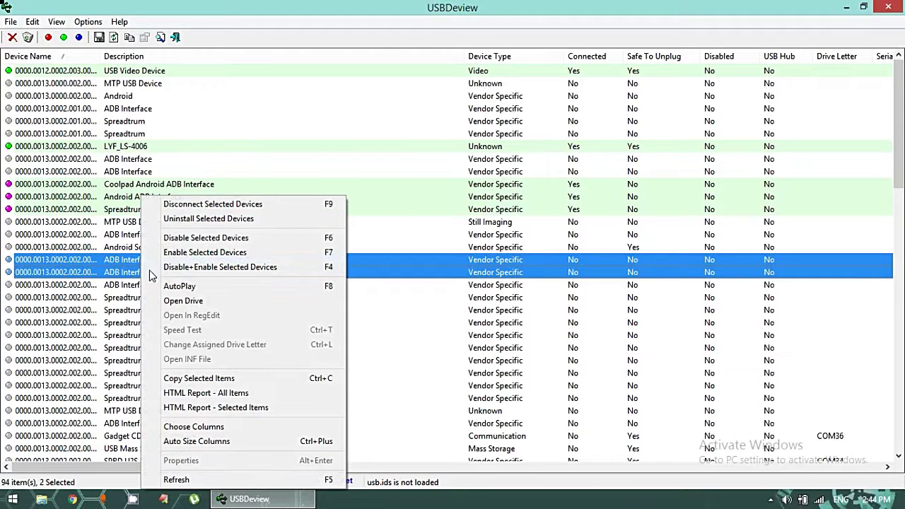
{"action": "left_click", "coordinate": [167, 219]}
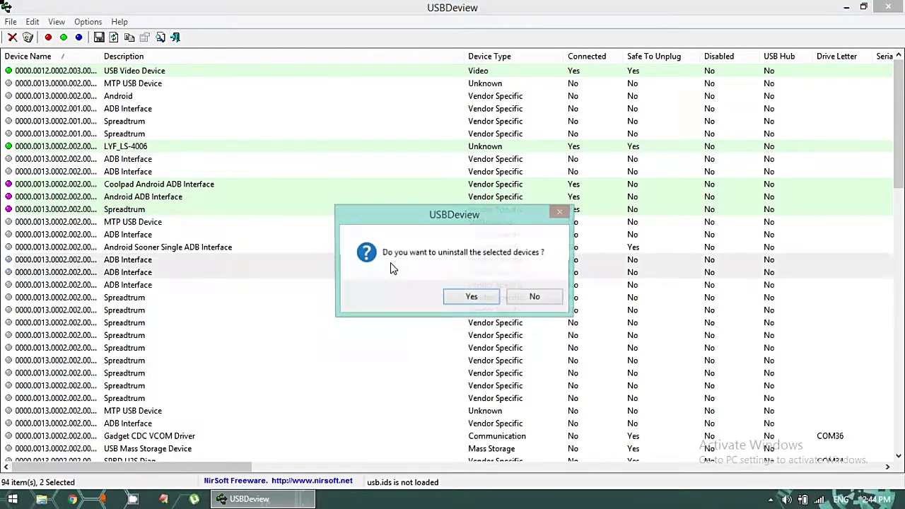
{"action": "left_click", "coordinate": [471, 296]}
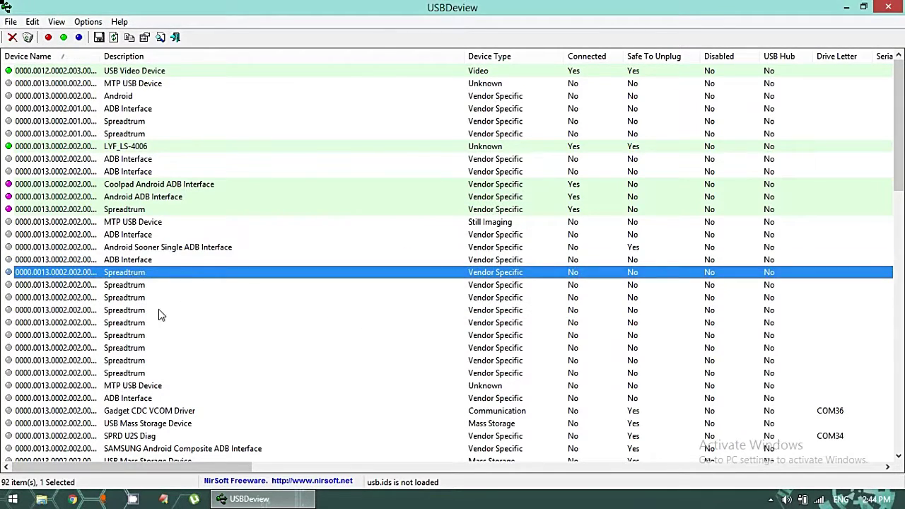
Uninstall the first eight disconnected Spreadtrum entries in the long consecutive run, keeping its last one, and select the Android Sooner Single ADB Interface entry.
{"action": "left_click_drag", "start_coordinate": [158, 315], "coordinate": [150, 366]}
{"action": "right_click", "coordinate": [153, 368]}
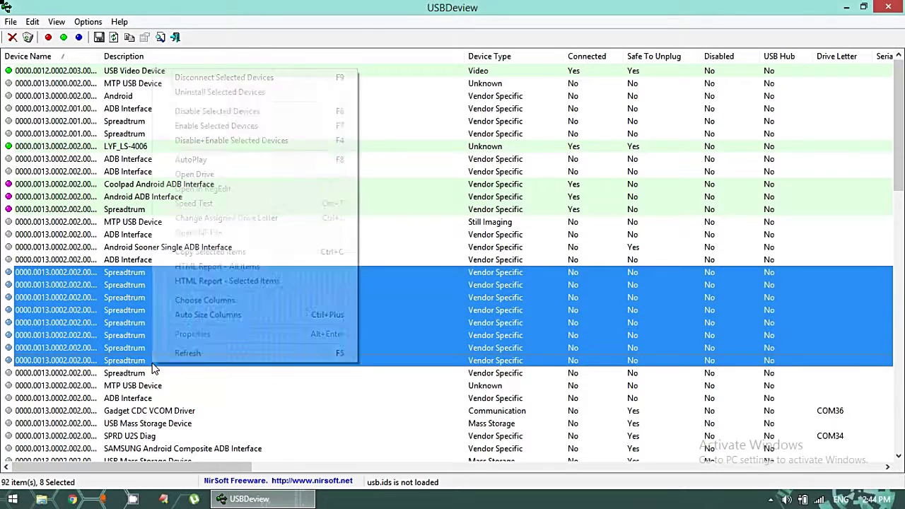
{"action": "left_click", "coordinate": [212, 92]}
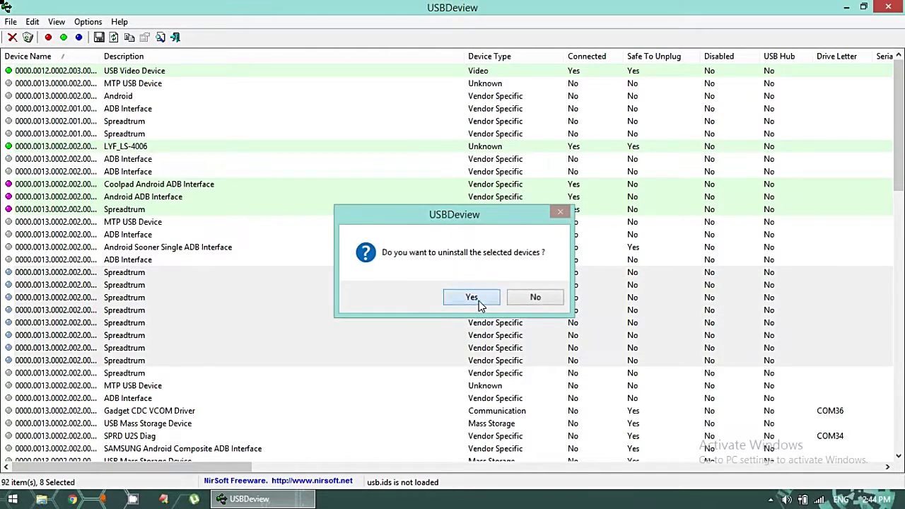
{"action": "left_click", "coordinate": [472, 297]}
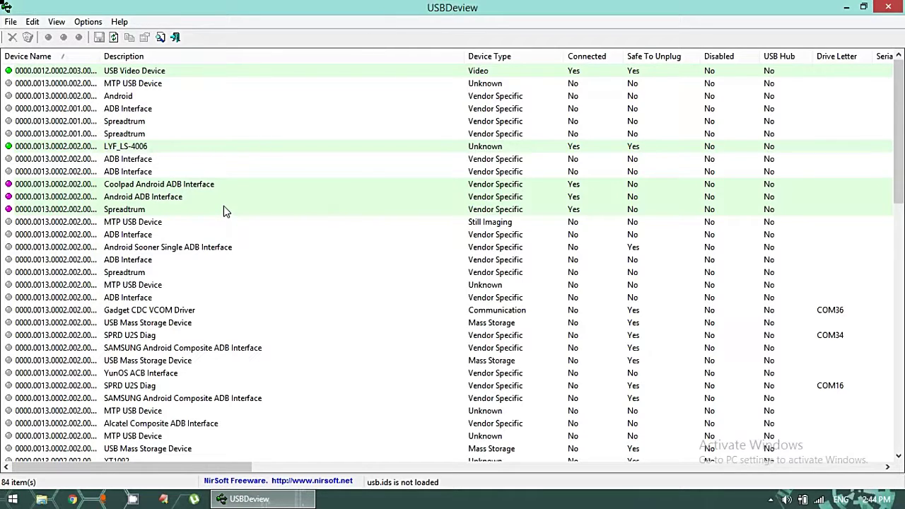
{"action": "left_click", "coordinate": [149, 236]}
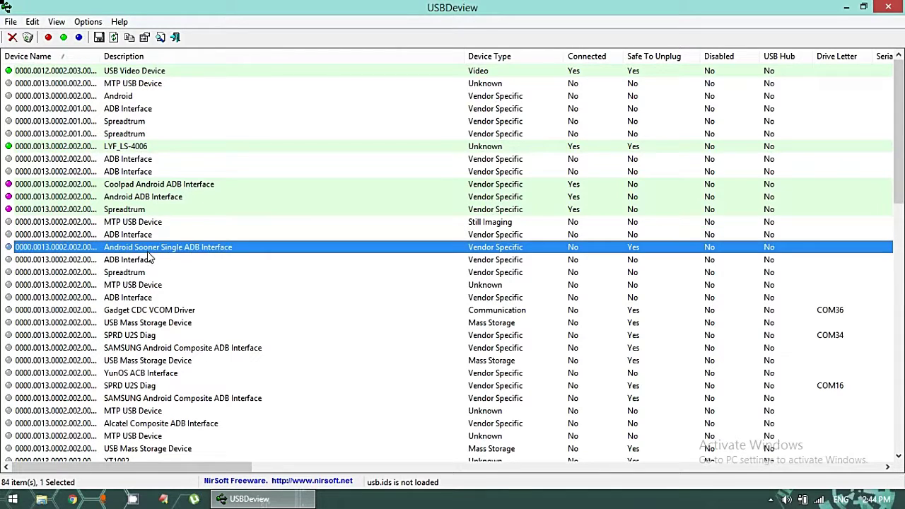
Go through the disconnected entries from Android Sooner Single ADB Interface down to the SPRD U2S Diag entry on COM16, checking for duplicates.
{"action": "left_click", "coordinate": [149, 251]}
{"action": "left_click", "coordinate": [151, 274]}
{"action": "left_click", "coordinate": [166, 298]}
{"action": "left_click", "coordinate": [182, 310]}
{"action": "left_click", "coordinate": [184, 335]}
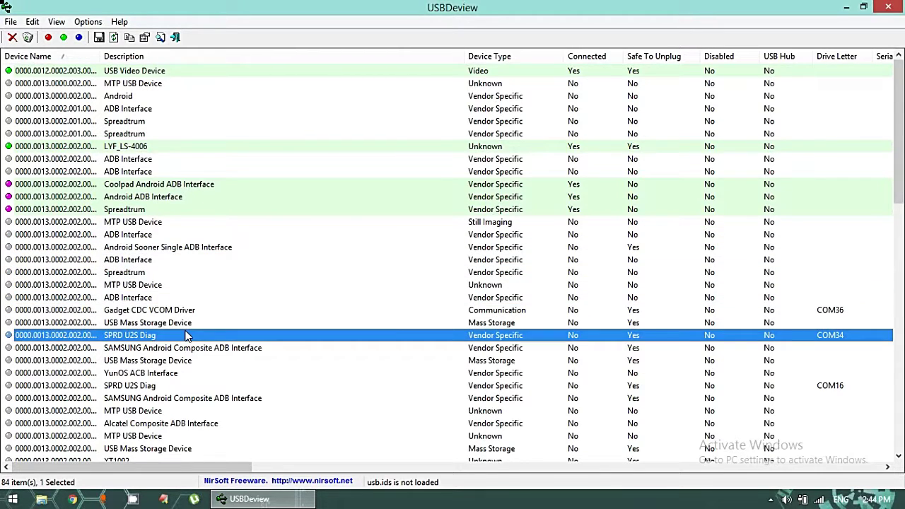
{"action": "left_click", "coordinate": [185, 348]}
{"action": "left_click", "coordinate": [186, 362]}
{"action": "left_click", "coordinate": [187, 385]}
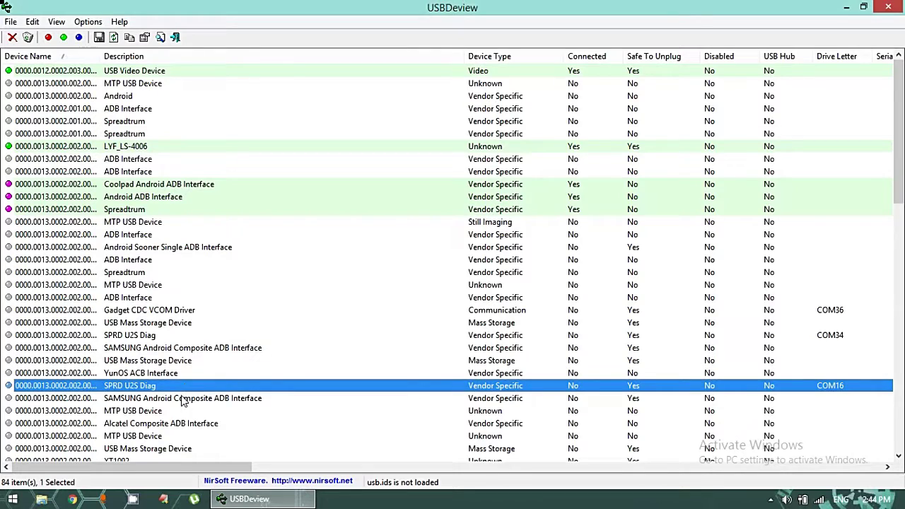
Uninstall the SPRD U2S Diag entry assigned to COM34.
{"action": "left_click", "coordinate": [145, 335]}
{"action": "right_click", "coordinate": [144, 336]}
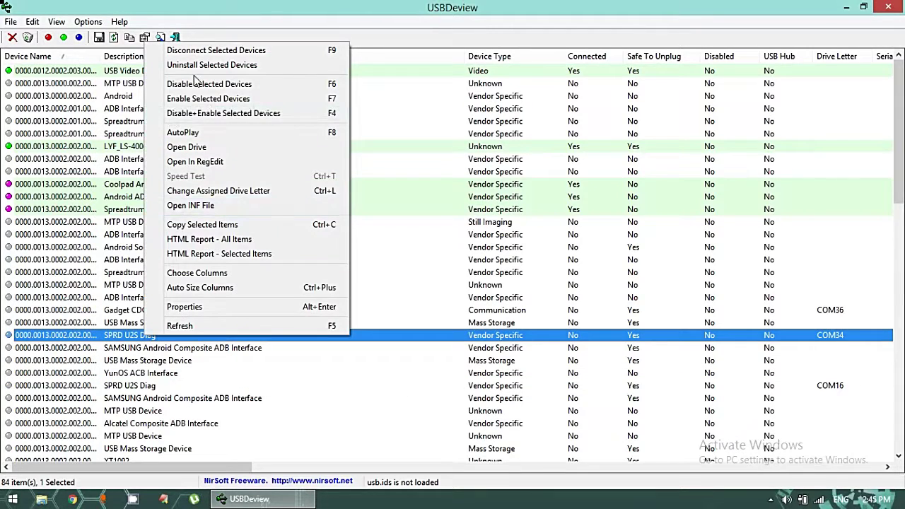
{"action": "left_click", "coordinate": [131, 338]}
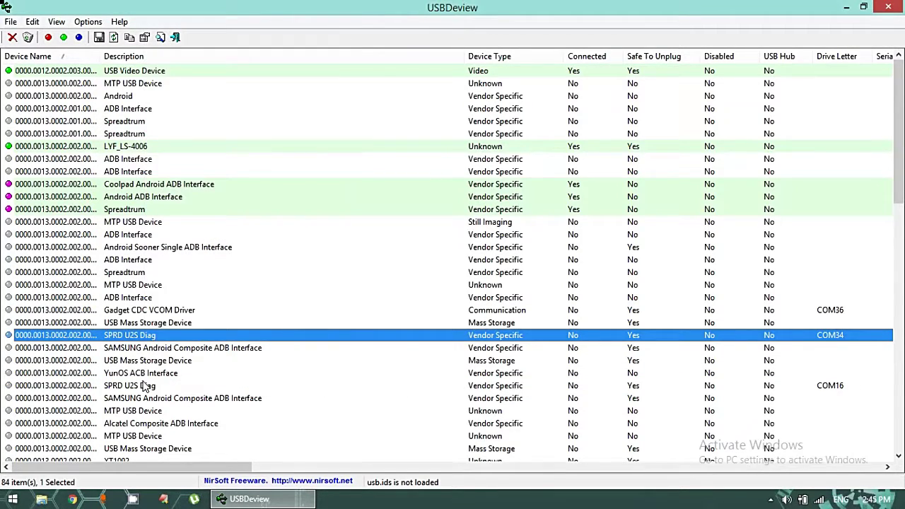
{"action": "right_click", "coordinate": [144, 343]}
{"action": "left_click", "coordinate": [212, 66]}
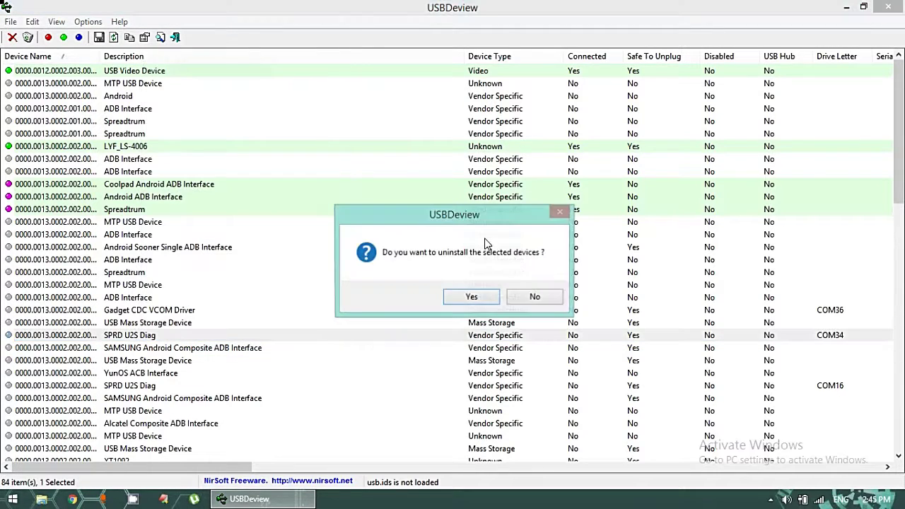
{"action": "left_click", "coordinate": [471, 297]}
Uninstall the first of the two consecutive ADB Interface entries below Motorola ADB Interface and USB Mass Storage Device.
{"action": "left_click_drag", "start_coordinate": [901, 147], "coordinate": [902, 220]}
{"action": "left_click", "coordinate": [129, 285]}
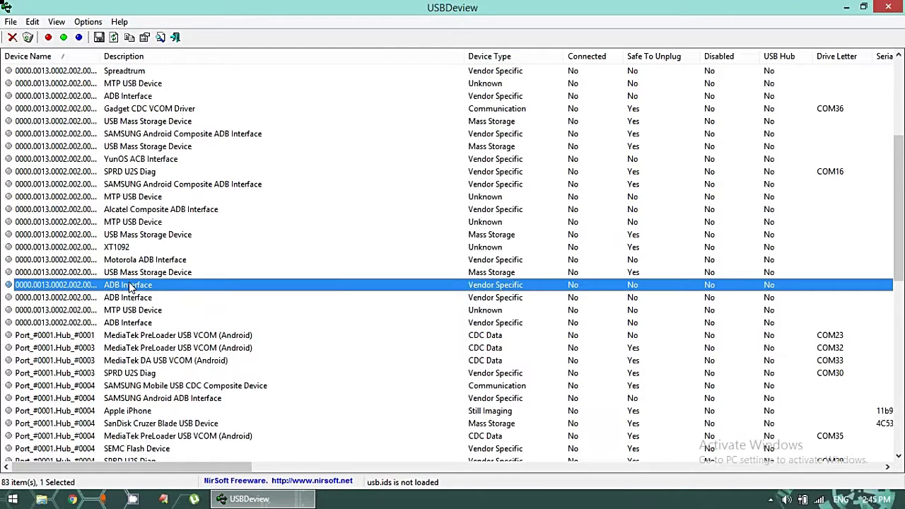
{"action": "right_click", "coordinate": [129, 285]}
{"action": "left_click", "coordinate": [244, 223]}
{"action": "key", "text": "Return"}
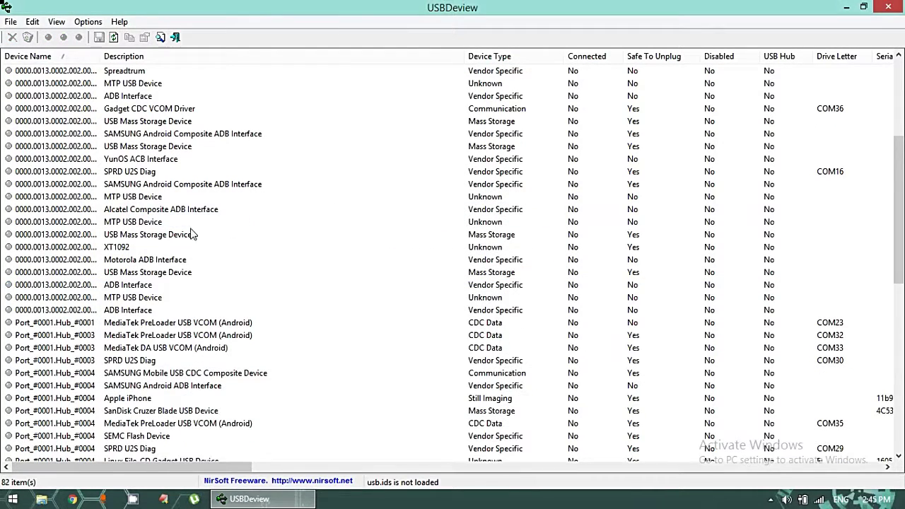
Check the MTP USB Device, XT1092 and ADB Interface entries, and uninstall the MediaTek PreLoader USB VCOM (Android) entry on COM23.
{"action": "left_click", "coordinate": [178, 200]}
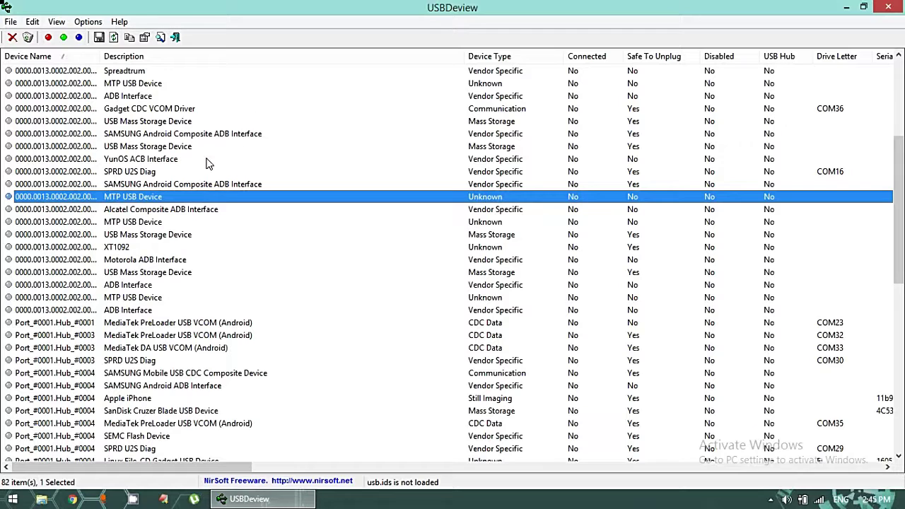
{"action": "left_click", "coordinate": [131, 222]}
{"action": "left_click", "coordinate": [141, 249]}
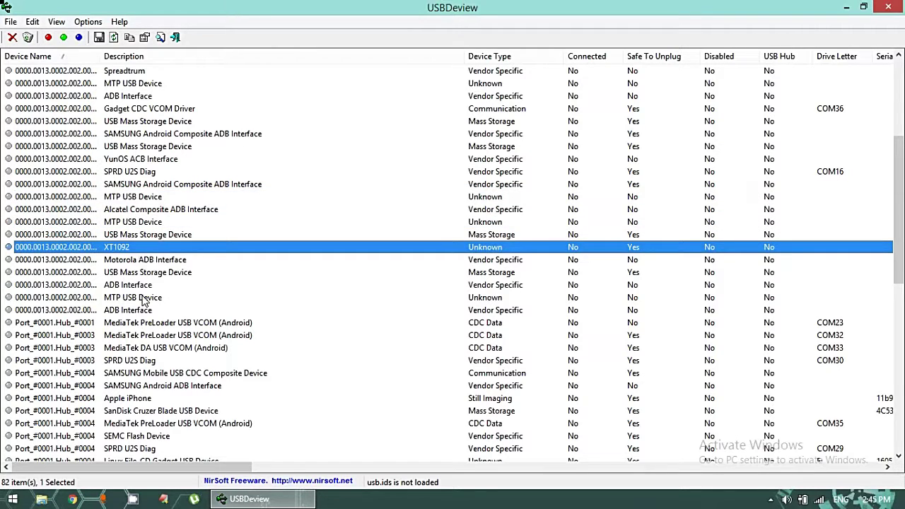
{"action": "left_click", "coordinate": [143, 298]}
{"action": "left_click", "coordinate": [144, 311]}
{"action": "left_click", "coordinate": [150, 324]}
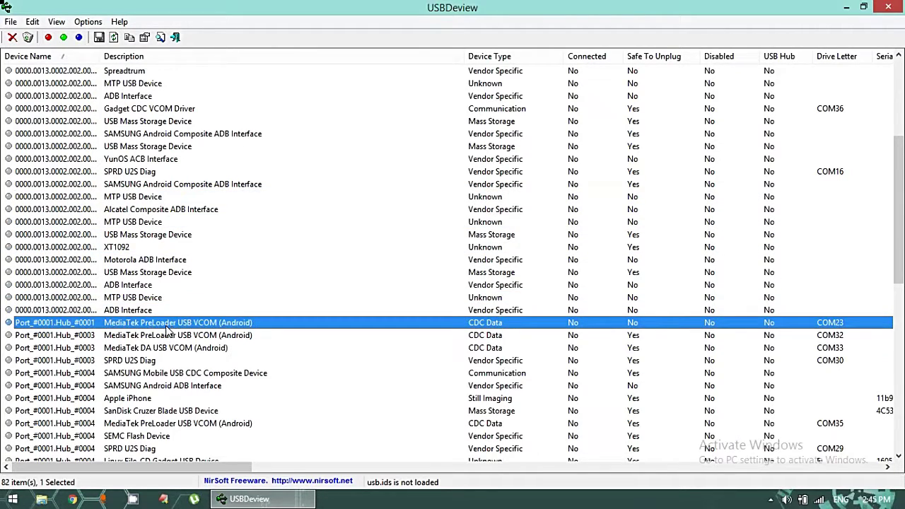
{"action": "right_click", "coordinate": [167, 326]}
{"action": "left_click", "coordinate": [244, 56]}
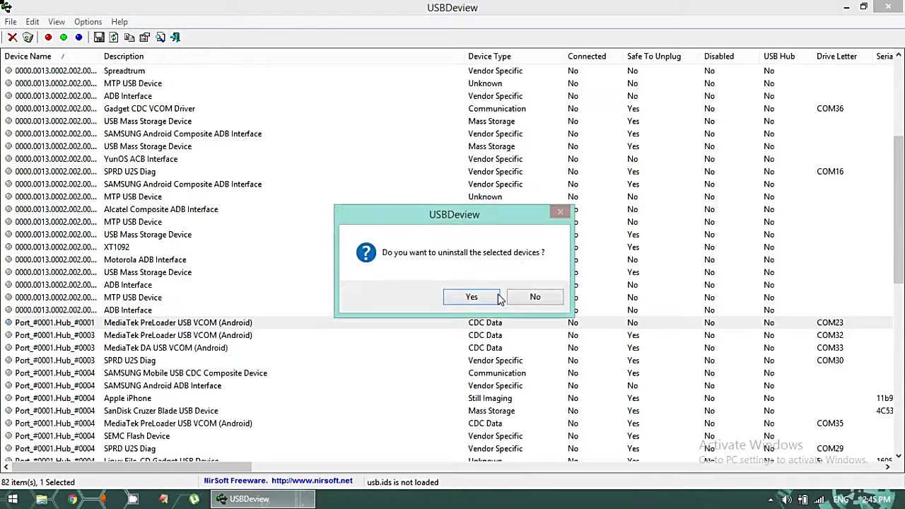
{"action": "left_click", "coordinate": [467, 297]}
Go through the Port_#0001 entries around SPRD U2S Diag and Apple iPhone, continuing down to the MediaTek USB Port entry on COM14.
{"action": "left_click", "coordinate": [161, 360]}
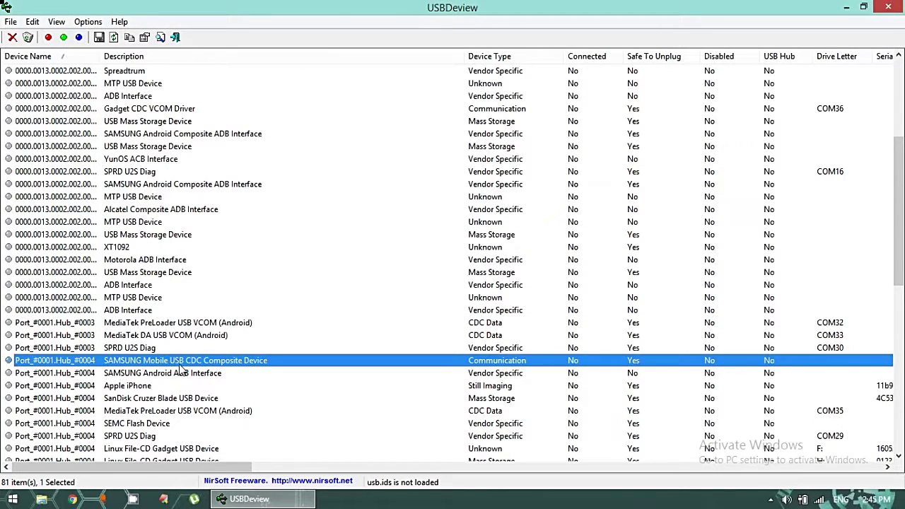
{"action": "left_click", "coordinate": [180, 373]}
{"action": "key", "text": "Up"}
{"action": "key", "text": "Up"}
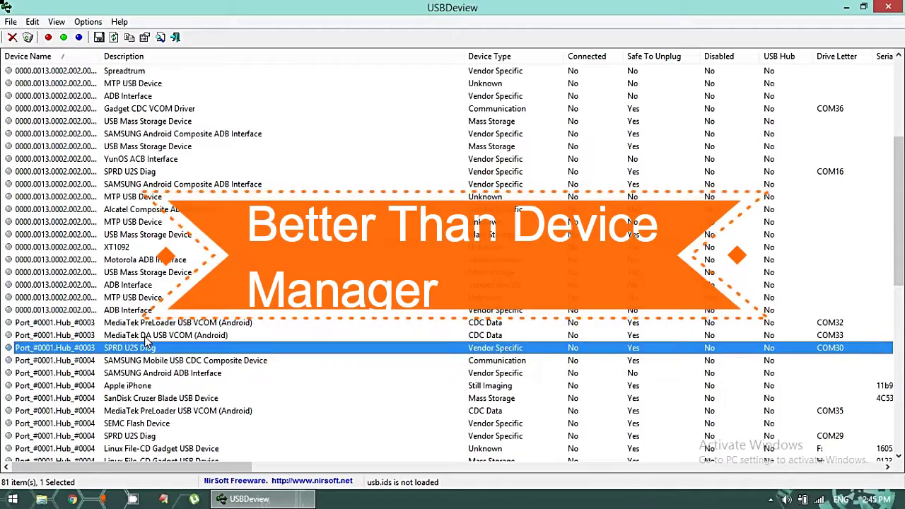
{"action": "left_click", "coordinate": [164, 386]}
{"action": "key", "text": "Down"}
{"action": "key", "text": "Down"}
{"action": "key", "text": "Down"}
{"action": "key", "text": "Down"}
{"action": "key", "text": "Down"}
{"action": "key", "text": "Down"}
{"action": "key", "text": "Down"}
{"action": "key", "text": "Down"}
{"action": "key", "text": "Down"}
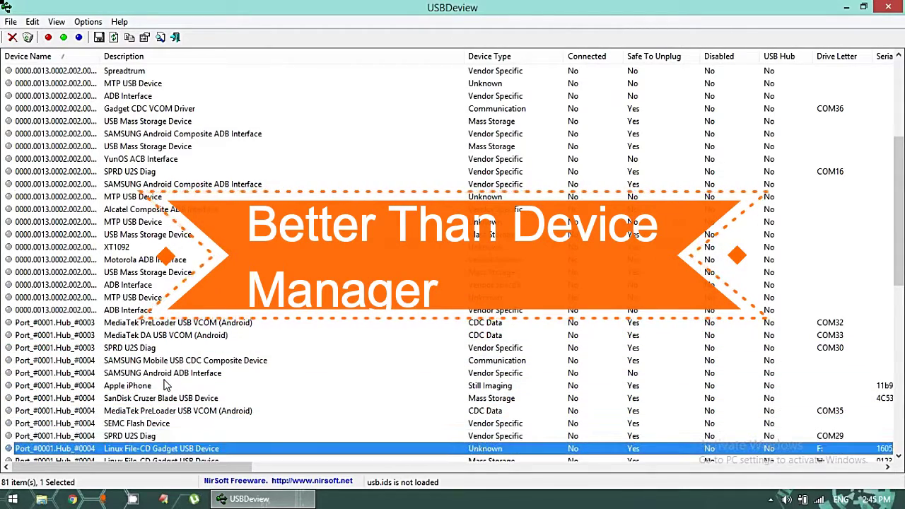
{"action": "key", "text": "Down"}
{"action": "key", "text": "Down"}
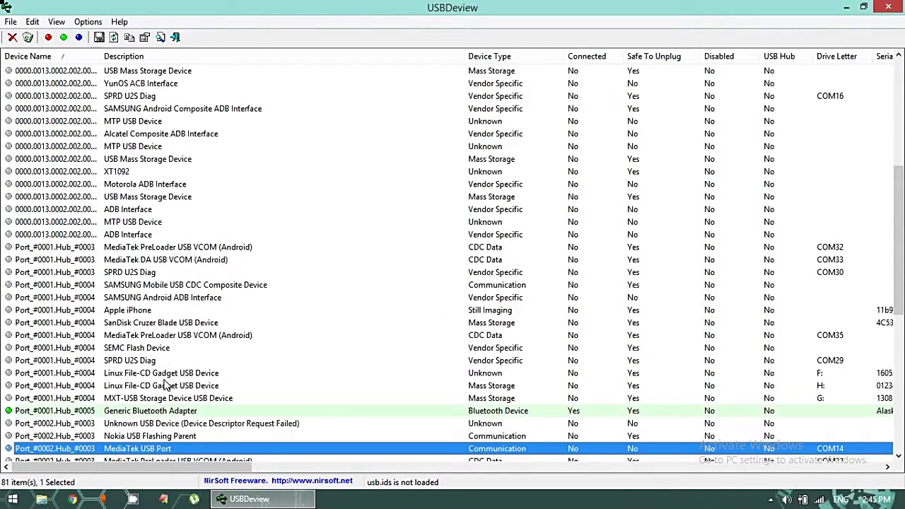
Uninstall the Linux File-CD Gadget USB Device entry with drive letter F: on Port_#0001.Hub_#0004.
{"action": "left_click", "coordinate": [154, 382]}
{"action": "left_click", "coordinate": [146, 377]}
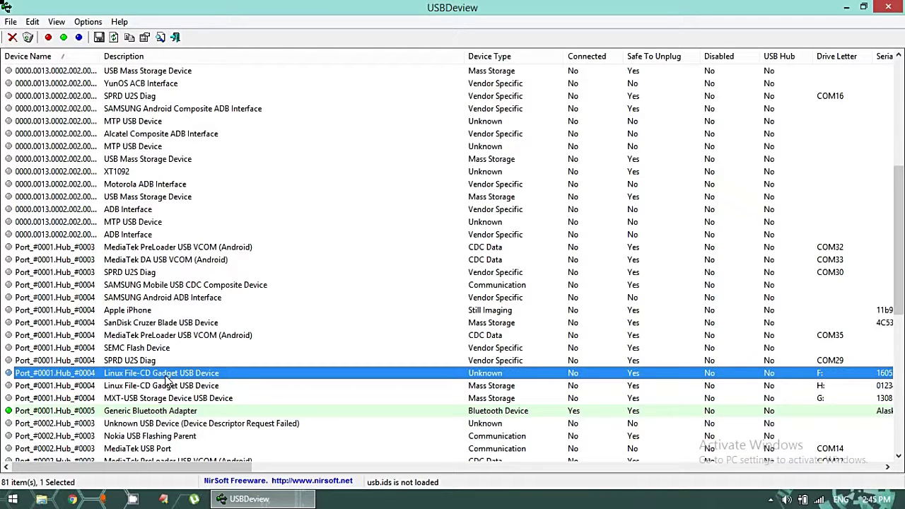
{"action": "right_click", "coordinate": [183, 382]}
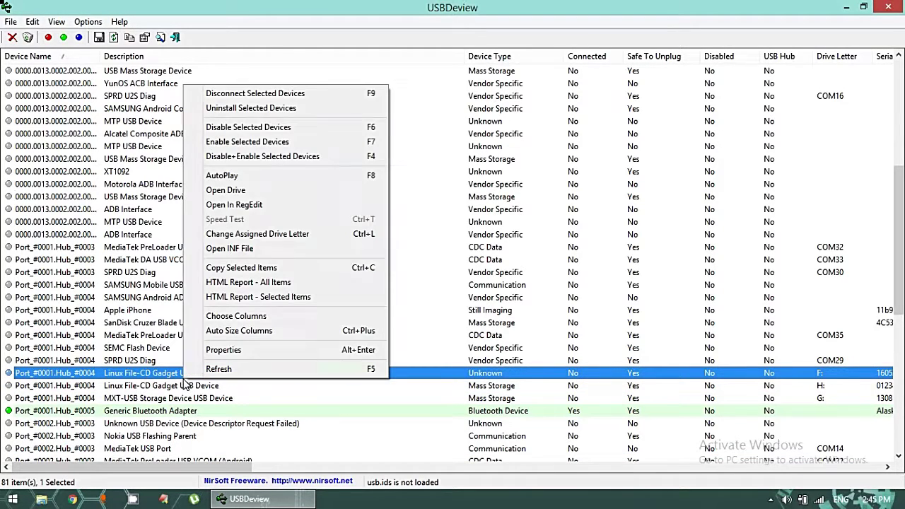
{"action": "left_click", "coordinate": [255, 110]}
{"action": "left_click", "coordinate": [469, 297]}
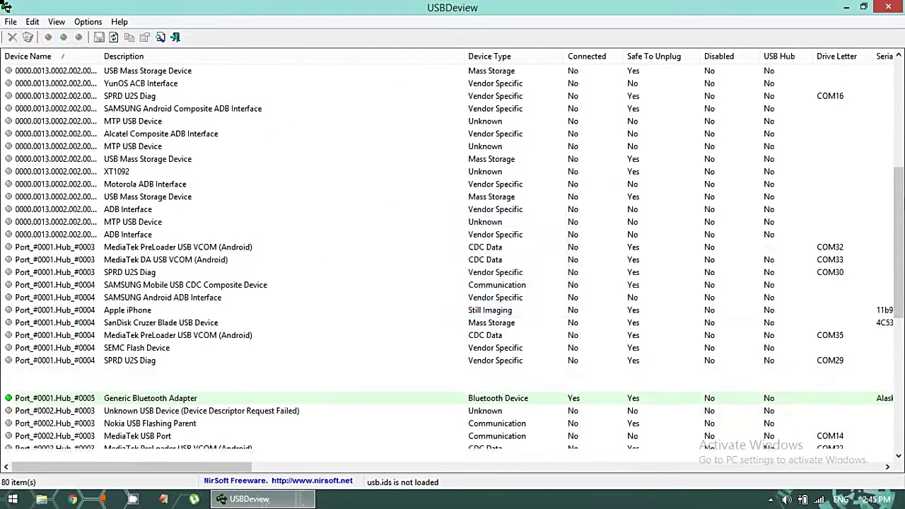
Examine the entries at the end of the device list, including SAMSUNG Android Composite ADB Interface, Motorola ADB Interface, XT1092 and the connected Spreadtrum device.
{"action": "scroll", "coordinate": [453, 262], "scroll_direction": "down", "scroll_amount": 1}
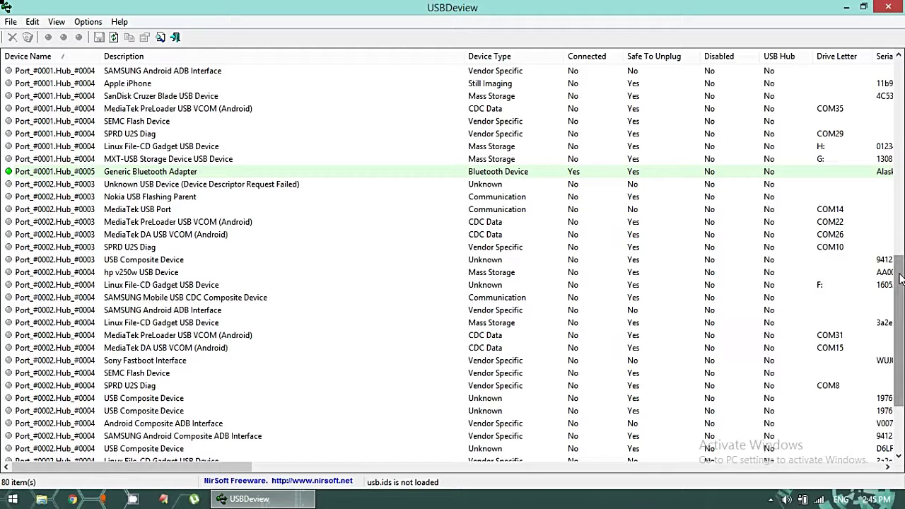
{"action": "left_click_drag", "start_coordinate": [899, 283], "coordinate": [899, 308]}
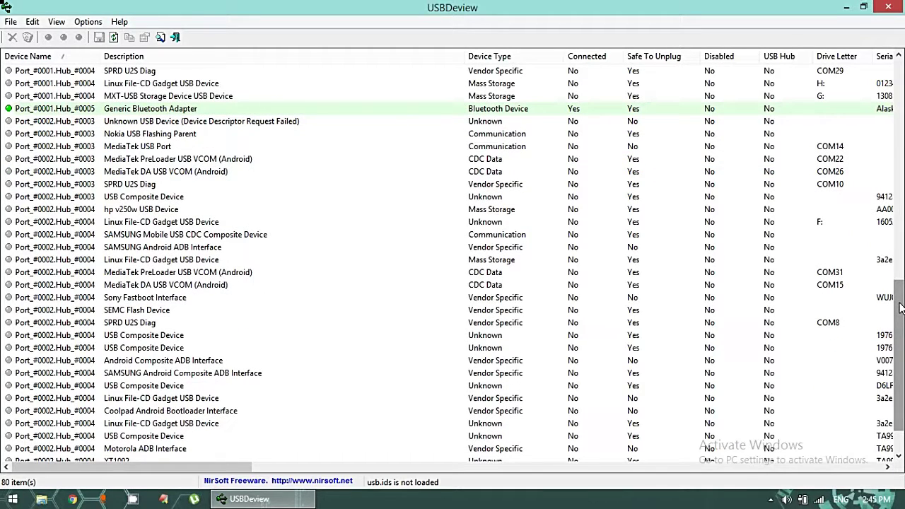
{"action": "mouse_move", "coordinate": [900, 303]}
{"action": "left_mouse_down"}
{"action": "mouse_move", "coordinate": [899, 294]}
{"action": "mouse_move", "coordinate": [900, 318]}
{"action": "left_mouse_up"}
{"action": "left_click", "coordinate": [187, 336]}
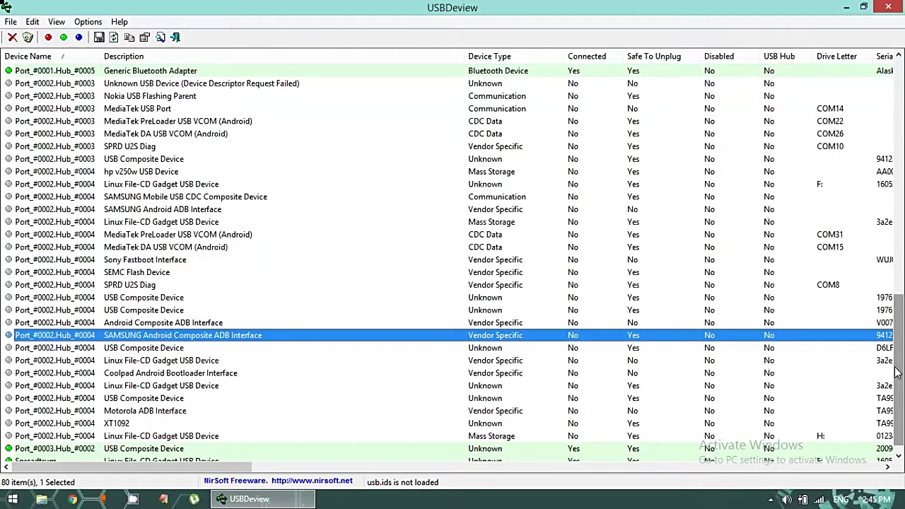
{"action": "scroll", "coordinate": [301, 456], "scroll_direction": "down", "scroll_amount": 1}
{"action": "left_click", "coordinate": [210, 448]}
{"action": "left_click", "coordinate": [189, 423]}
{"action": "left_click", "coordinate": [173, 398]}
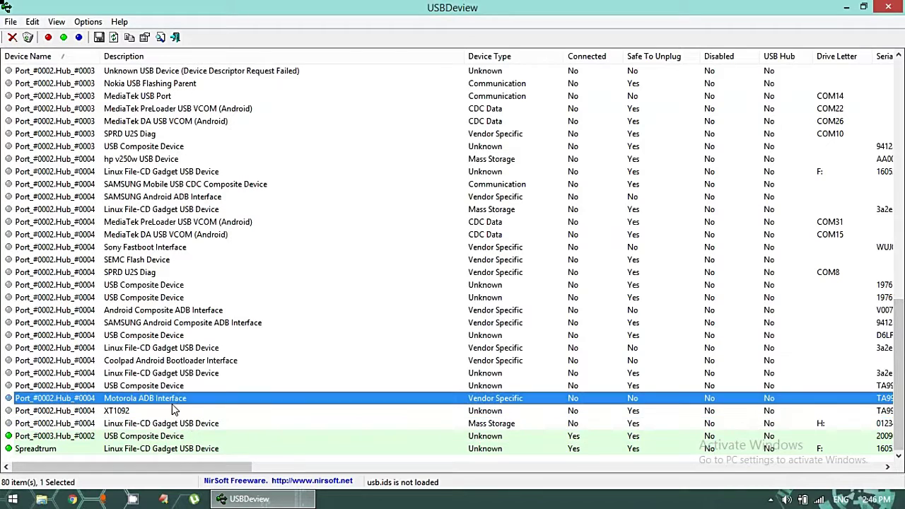
{"action": "left_click", "coordinate": [162, 411]}
Go back up through the Port_#0002 entries from USB Composite Device to Nokia USB Flashing Parent and MediaTek PreLoader, comparing descriptions and COM ports.
{"action": "left_click", "coordinate": [145, 335]}
{"action": "left_click", "coordinate": [136, 322]}
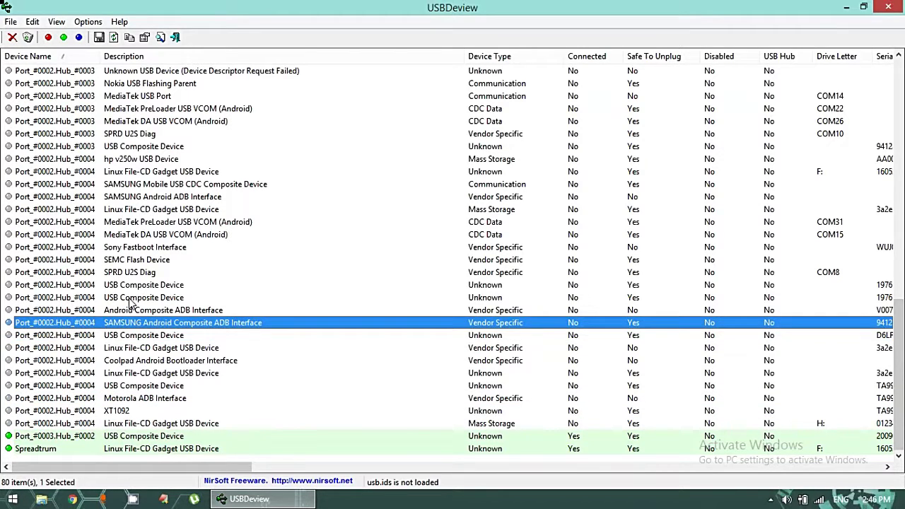
{"action": "left_click", "coordinate": [132, 310]}
{"action": "left_click", "coordinate": [127, 272]}
{"action": "left_click", "coordinate": [123, 260]}
{"action": "left_click", "coordinate": [122, 234]}
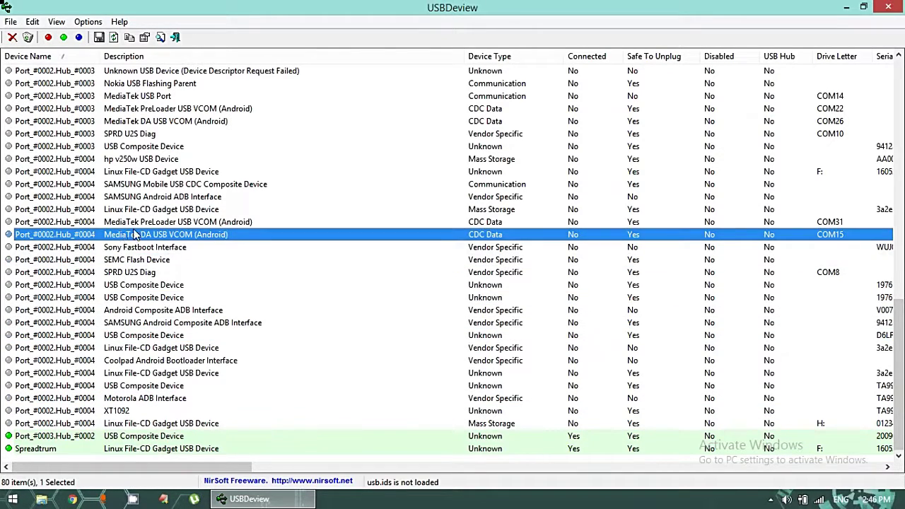
{"action": "left_click", "coordinate": [138, 221]}
{"action": "left_click", "coordinate": [136, 209]}
{"action": "left_click", "coordinate": [134, 197]}
{"action": "left_click", "coordinate": [131, 185]}
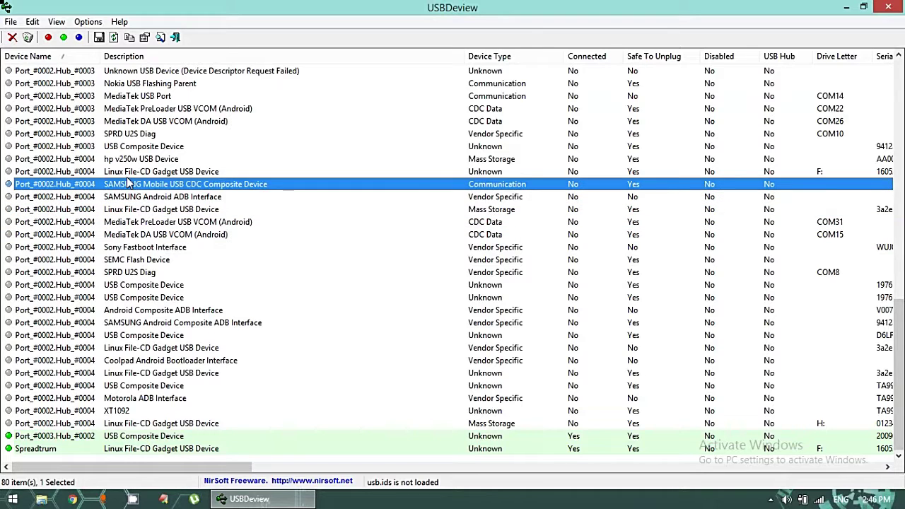
{"action": "left_click", "coordinate": [130, 172]}
{"action": "left_click", "coordinate": [127, 159]}
{"action": "left_click", "coordinate": [123, 147]}
{"action": "left_click", "coordinate": [118, 134]}
{"action": "left_click", "coordinate": [138, 159]}
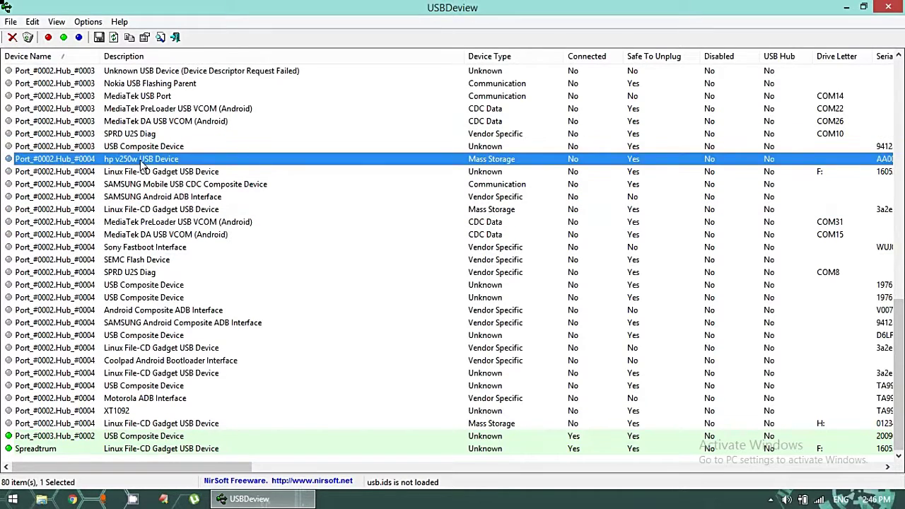
{"action": "left_click", "coordinate": [143, 172]}
{"action": "left_click", "coordinate": [126, 84]}
{"action": "left_click", "coordinate": [138, 109]}
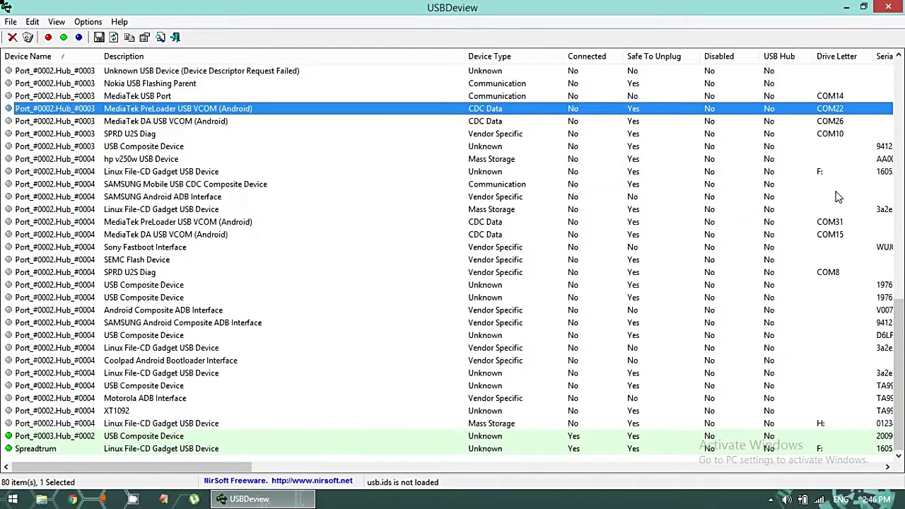
Uninstall the MediaTek USB Port entry assigned to COM14.
{"action": "right_click", "coordinate": [153, 100]}
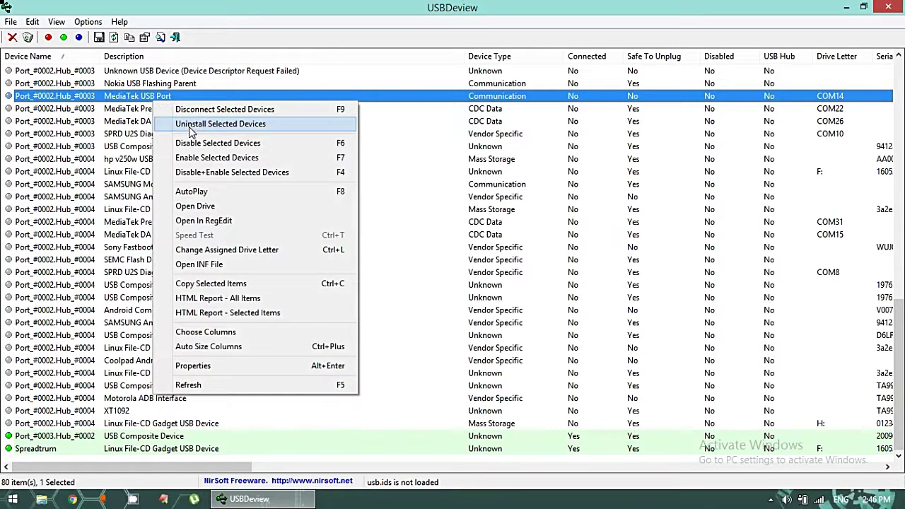
{"action": "left_click", "coordinate": [138, 123]}
{"action": "left_click", "coordinate": [467, 295]}
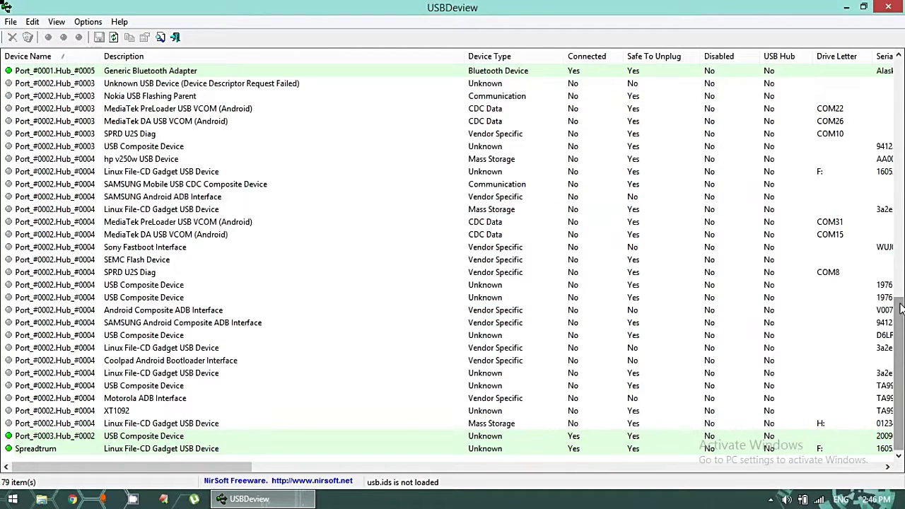
Check the MediaTek PreLoader, USB Mass Storage Device and MTP USB Device entries in mid-list, and dismiss the download-complete notification.
{"action": "left_click_drag", "start_coordinate": [900, 311], "coordinate": [896, 205]}
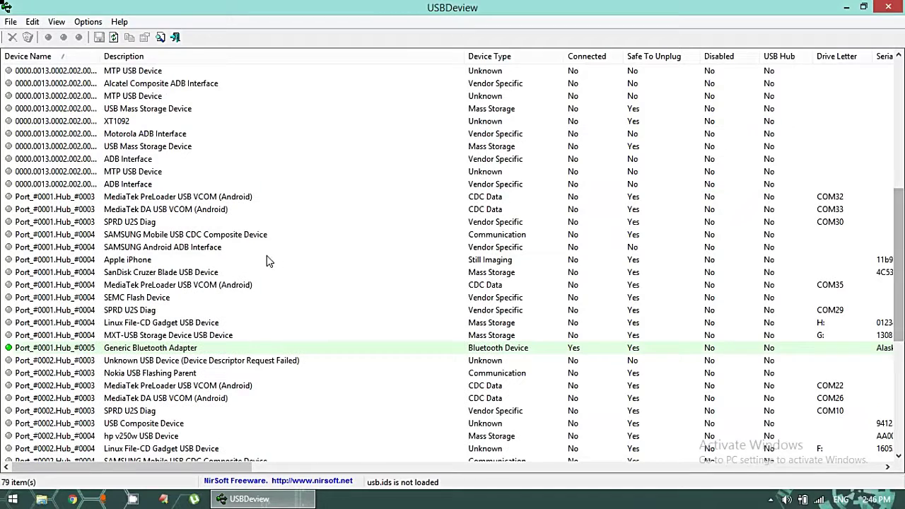
{"action": "left_click", "coordinate": [171, 285]}
{"action": "left_click", "coordinate": [146, 197]}
{"action": "left_click", "coordinate": [140, 146]}
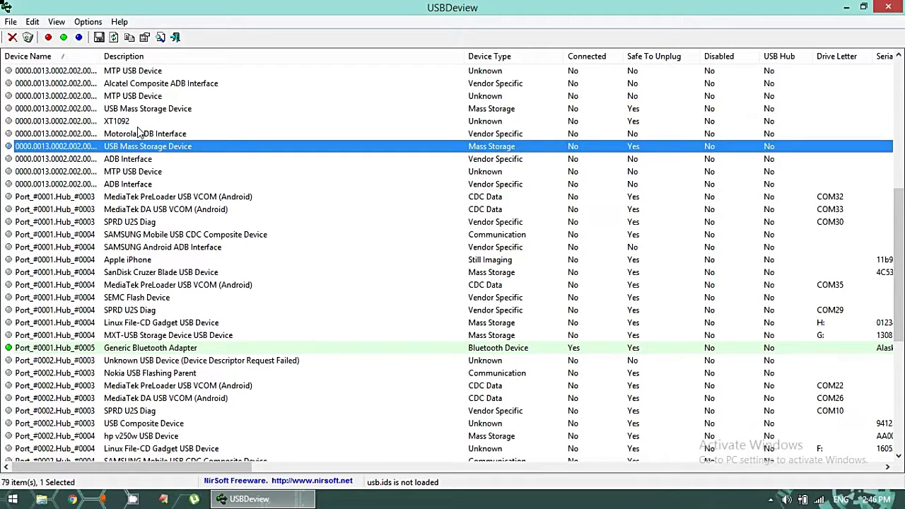
{"action": "left_click", "coordinate": [141, 108]}
{"action": "left_click", "coordinate": [141, 96]}
{"action": "left_click_drag", "start_coordinate": [899, 201], "coordinate": [575, 212]}
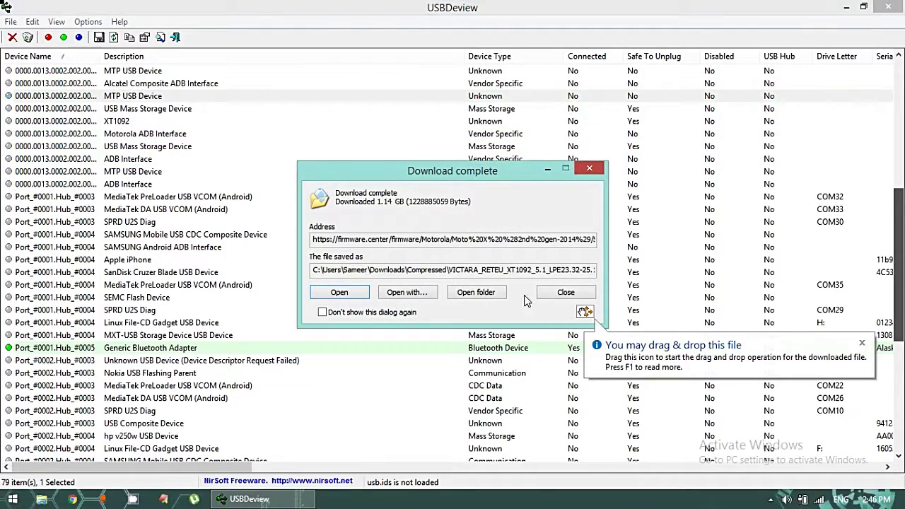
{"action": "left_click", "coordinate": [566, 292]}
Uninstall the first of the two adjacent disconnected Spreadtrum entries near the start of the device list, above LYF_LS-4006.
{"action": "left_click_drag", "start_coordinate": [893, 247], "coordinate": [890, 121]}
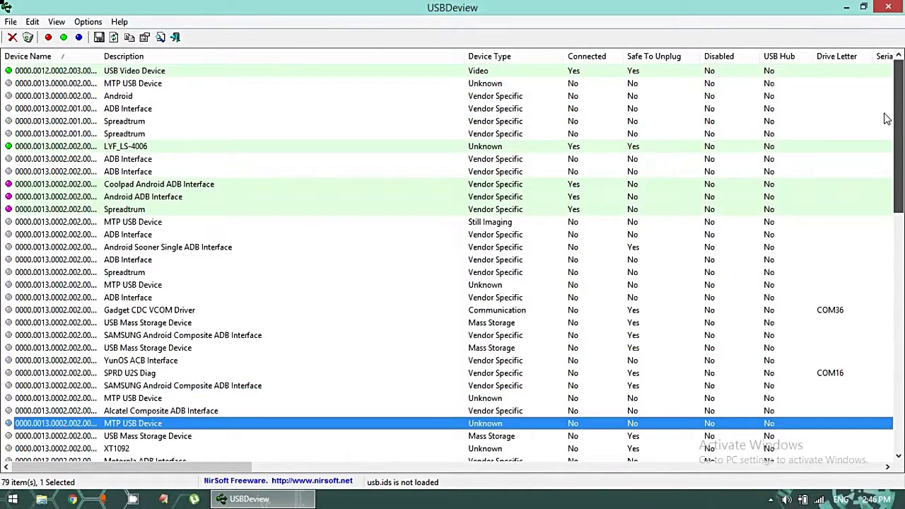
{"action": "left_click", "coordinate": [188, 172]}
{"action": "left_click", "coordinate": [187, 198]}
{"action": "left_click", "coordinate": [167, 133]}
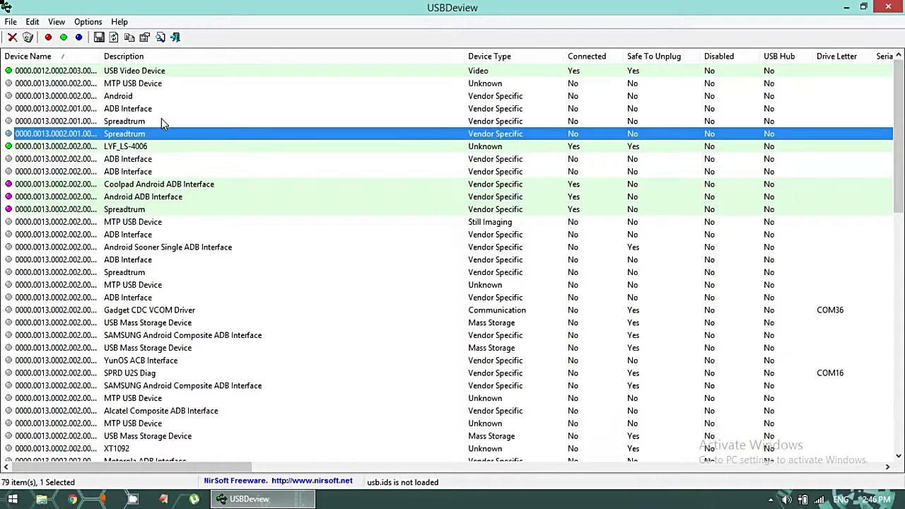
{"action": "left_click", "coordinate": [162, 121]}
{"action": "right_click", "coordinate": [178, 125]}
{"action": "left_click", "coordinate": [213, 149]}
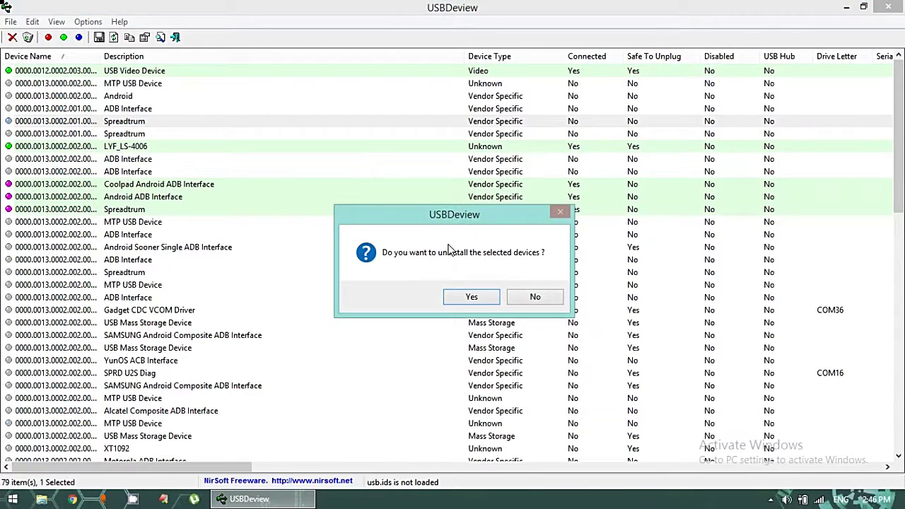
{"action": "left_click", "coordinate": [449, 300]}
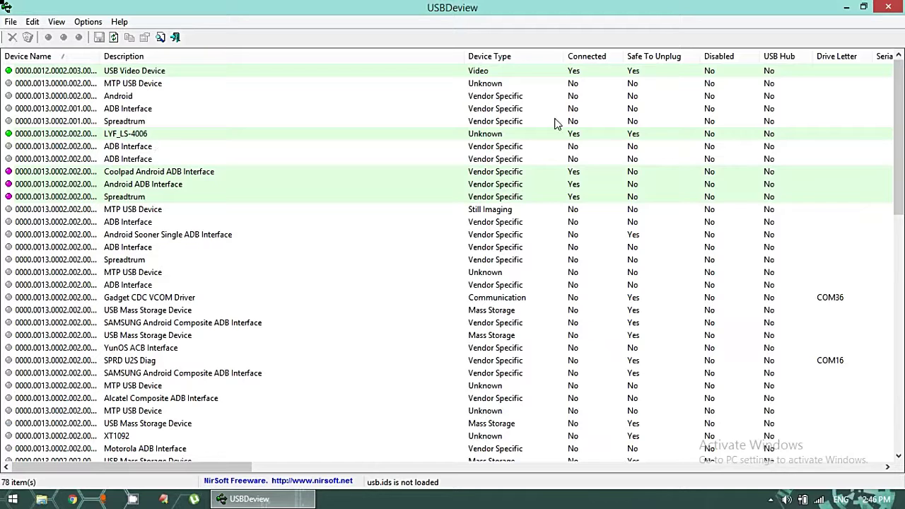
Uninstall the Unknown USB Device (Device Descriptor Request Failed) entry on Port_#0002.Hub_#0003.
{"action": "scroll", "coordinate": [452, 262], "scroll_direction": "down", "scroll_amount": 3}
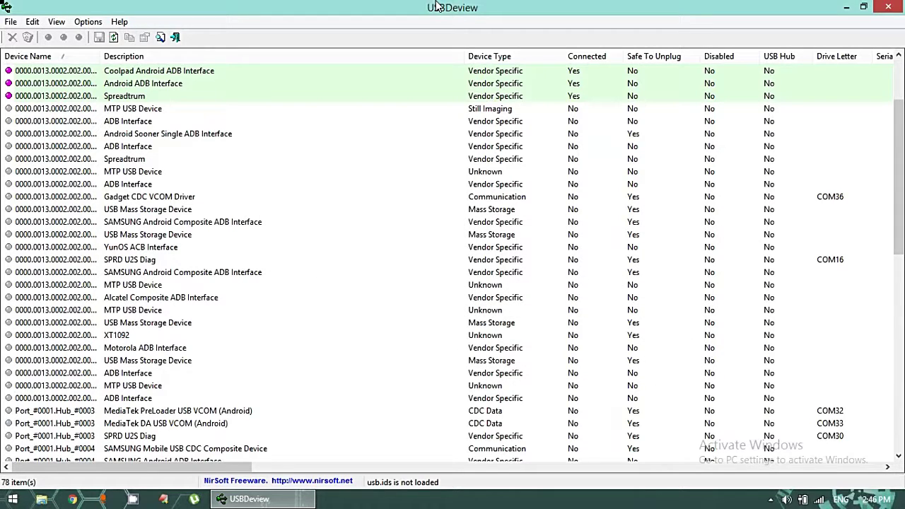
{"action": "left_click_drag", "start_coordinate": [899, 181], "coordinate": [899, 271]}
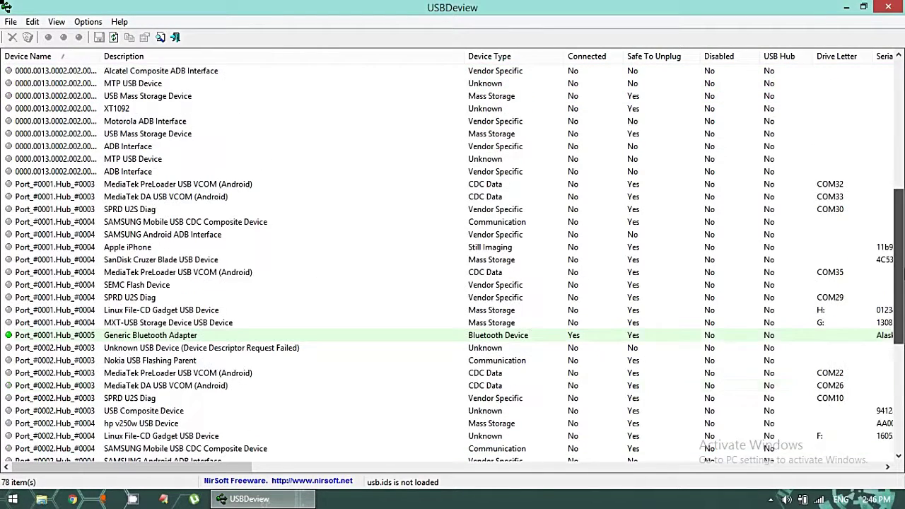
{"action": "left_click", "coordinate": [122, 350]}
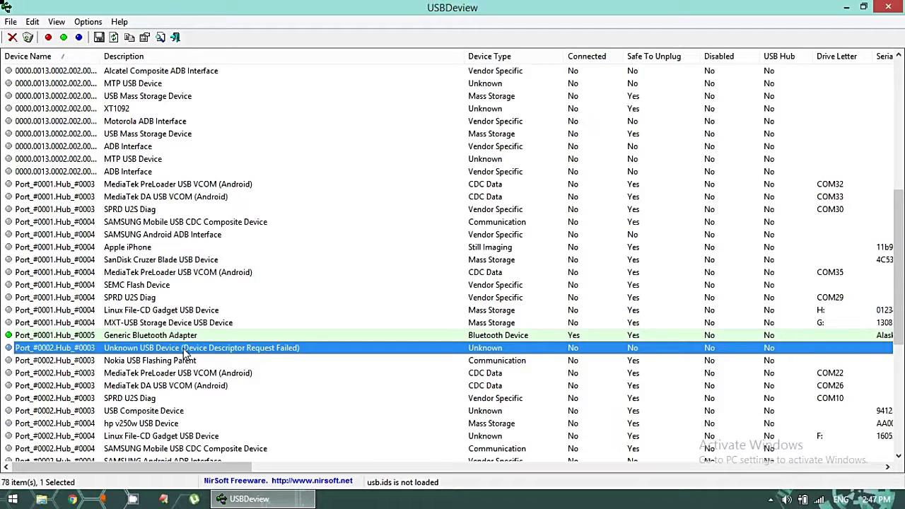
{"action": "right_click", "coordinate": [185, 352]}
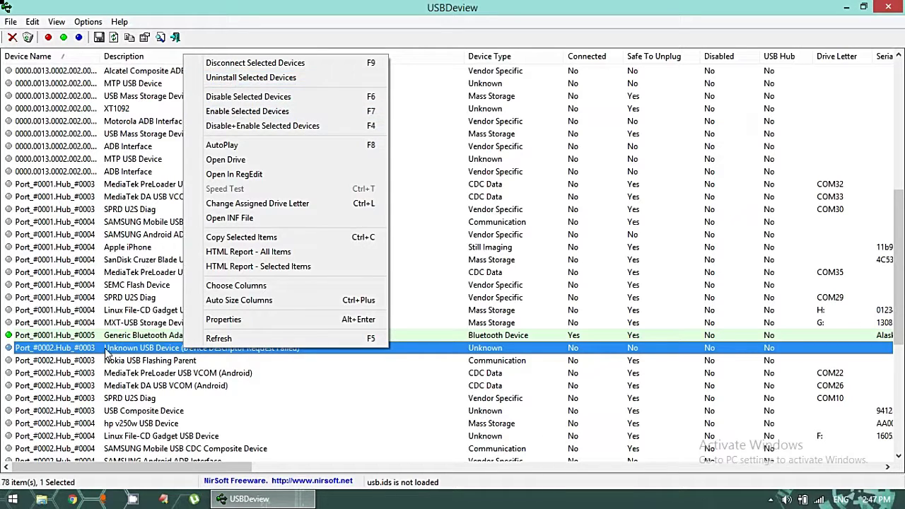
{"action": "left_click", "coordinate": [165, 354]}
{"action": "right_click", "coordinate": [208, 353]}
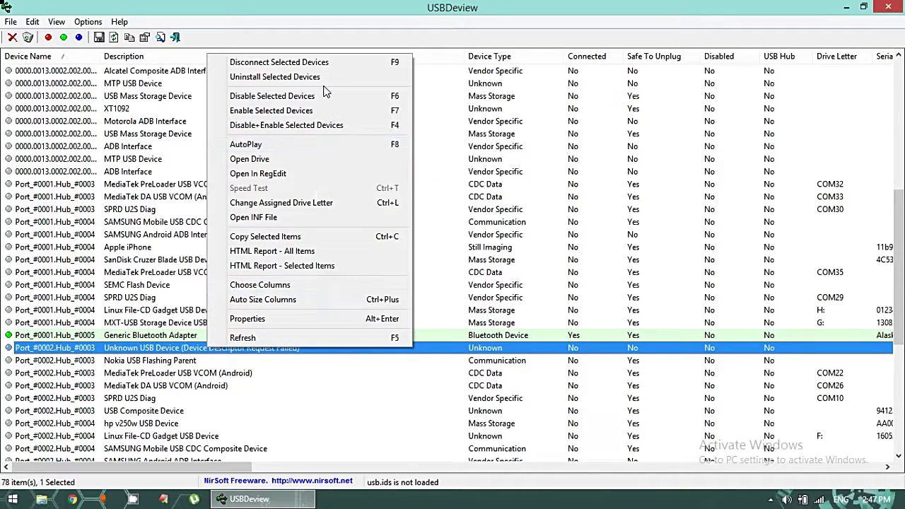
{"action": "left_click", "coordinate": [324, 83]}
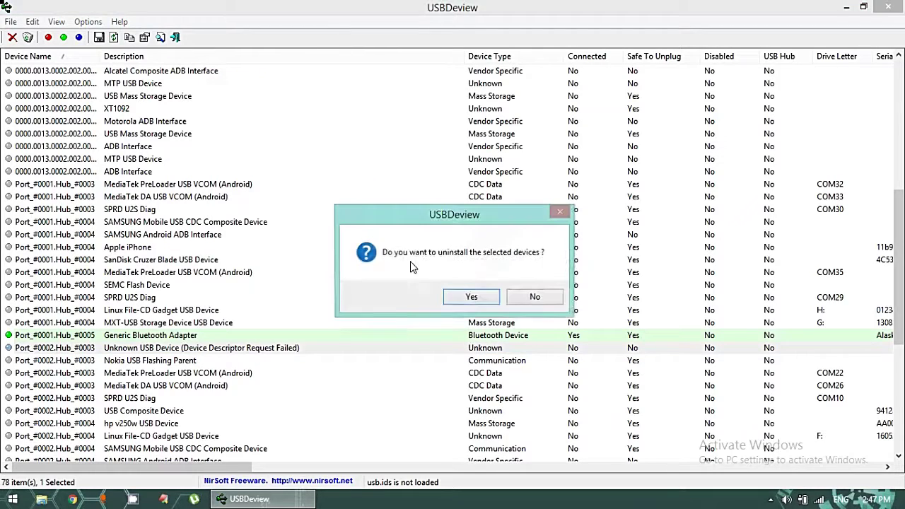